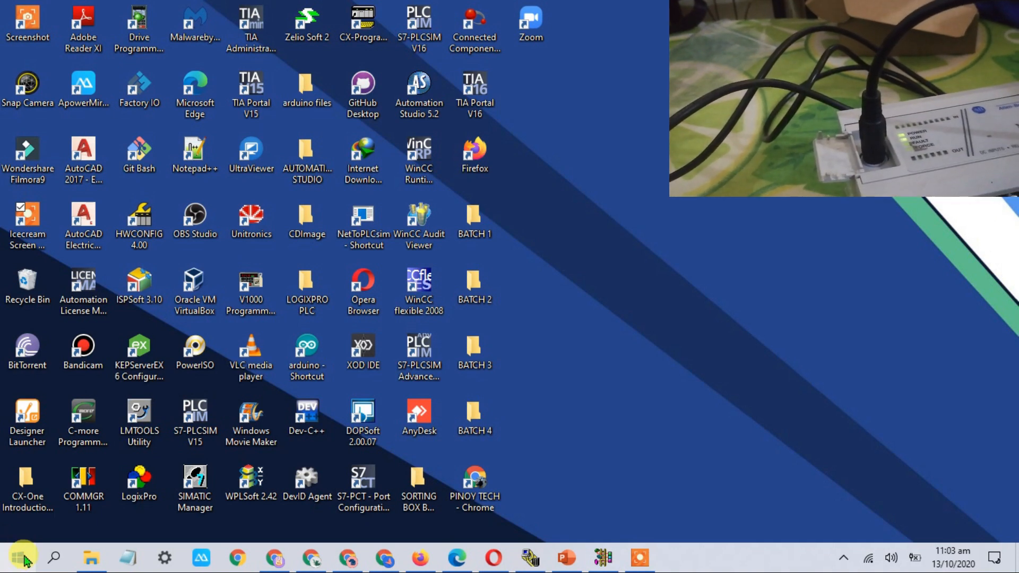
right_click(20, 563)
click(85, 240)
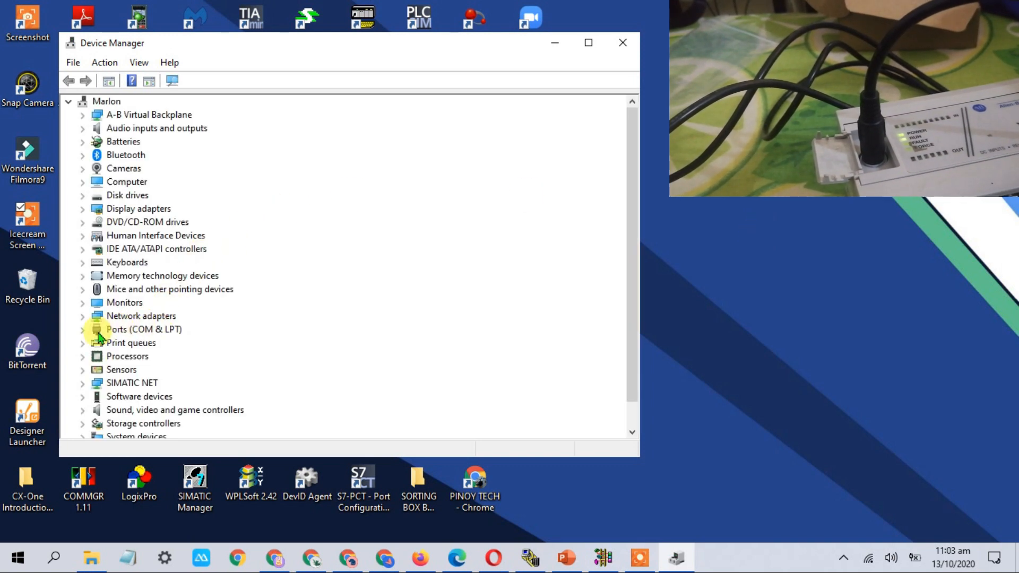
click(82, 329)
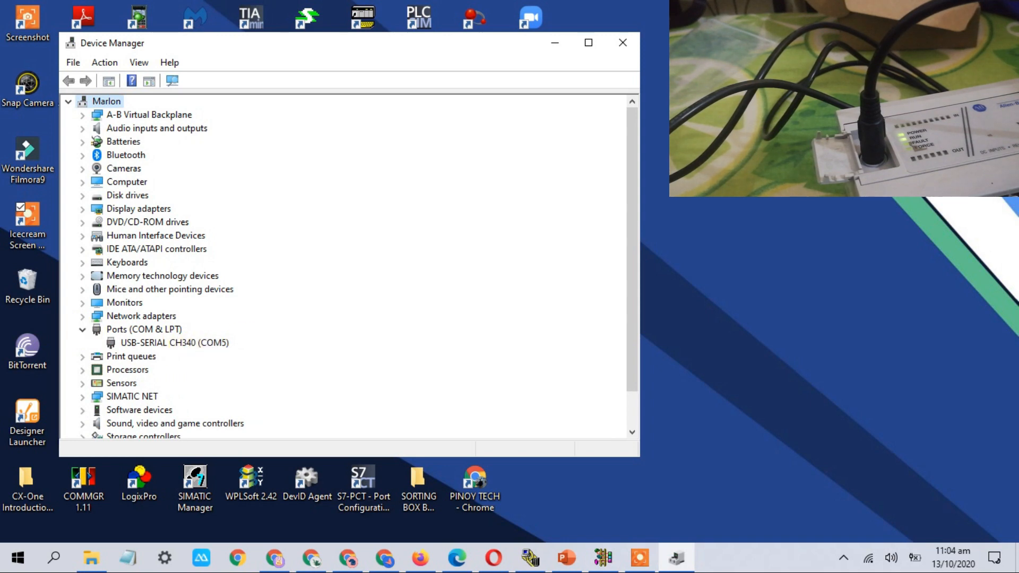
click(623, 42)
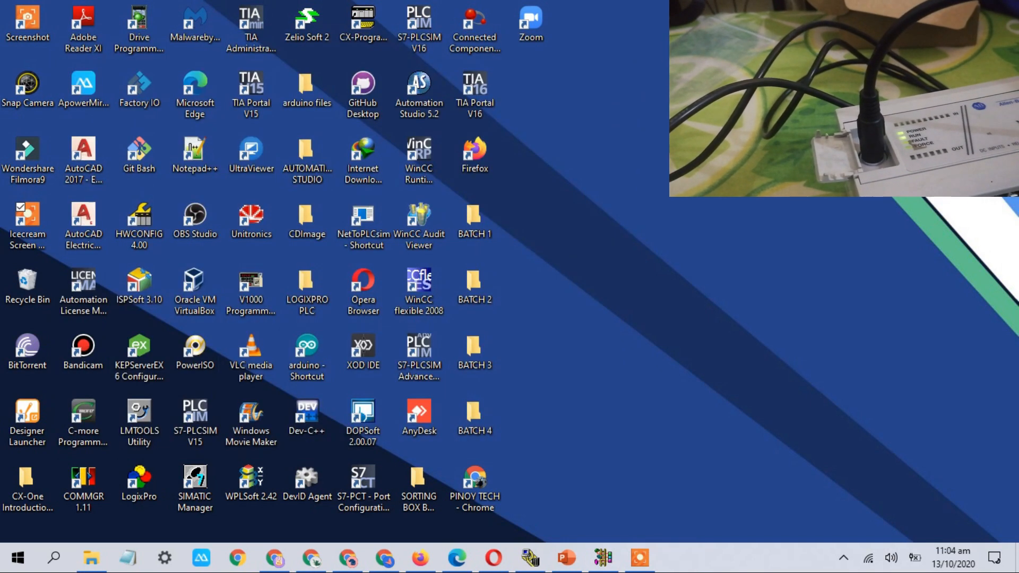
Switch to RSLinx Classic Lite and open the Configure Drivers window
click(605, 556)
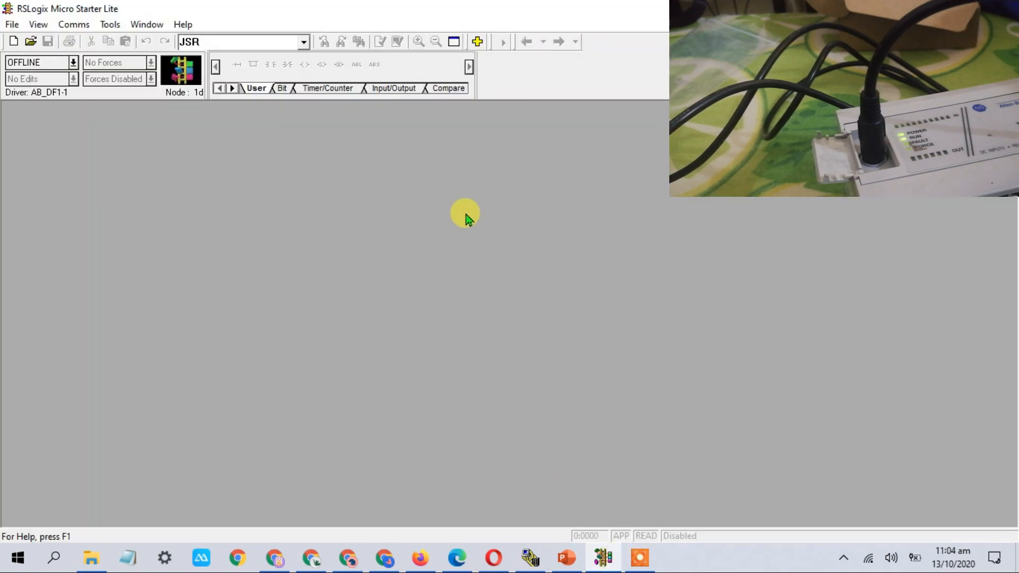
mouse_move(530, 558)
click(503, 456)
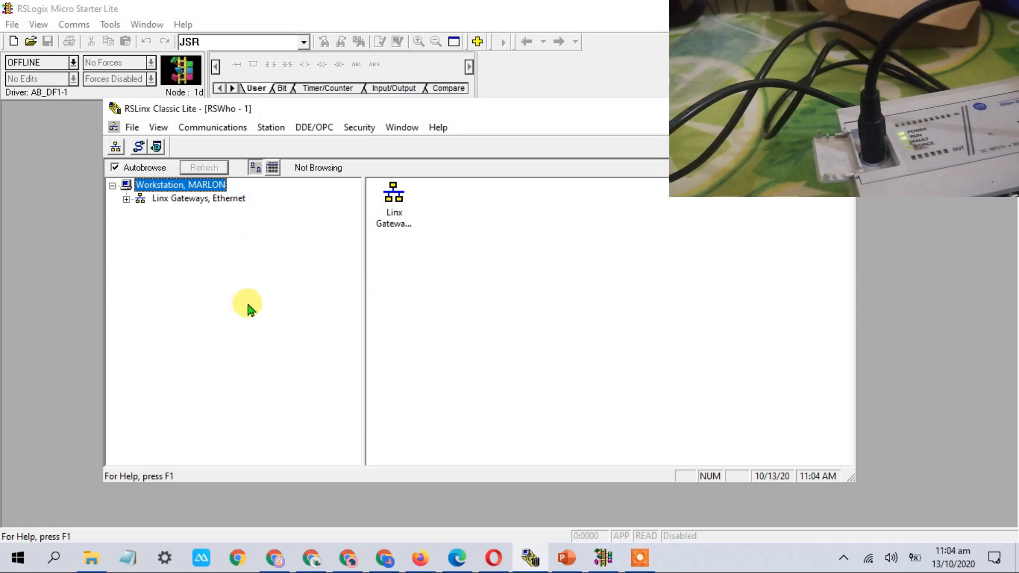
click(228, 128)
click(244, 167)
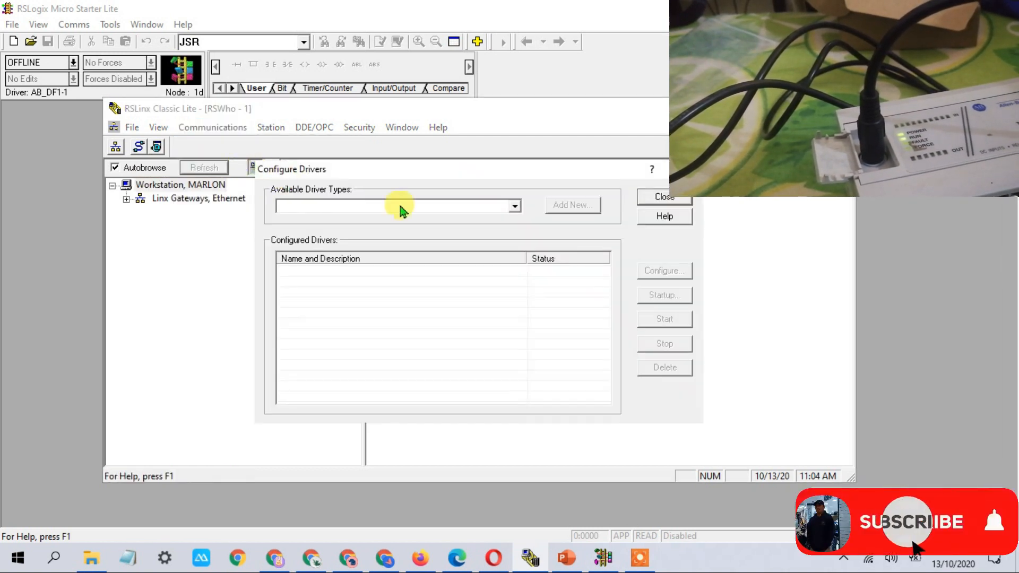
Add a new RS-232 DF1 devices driver, keeping the default name AB_DF1-1
click(515, 207)
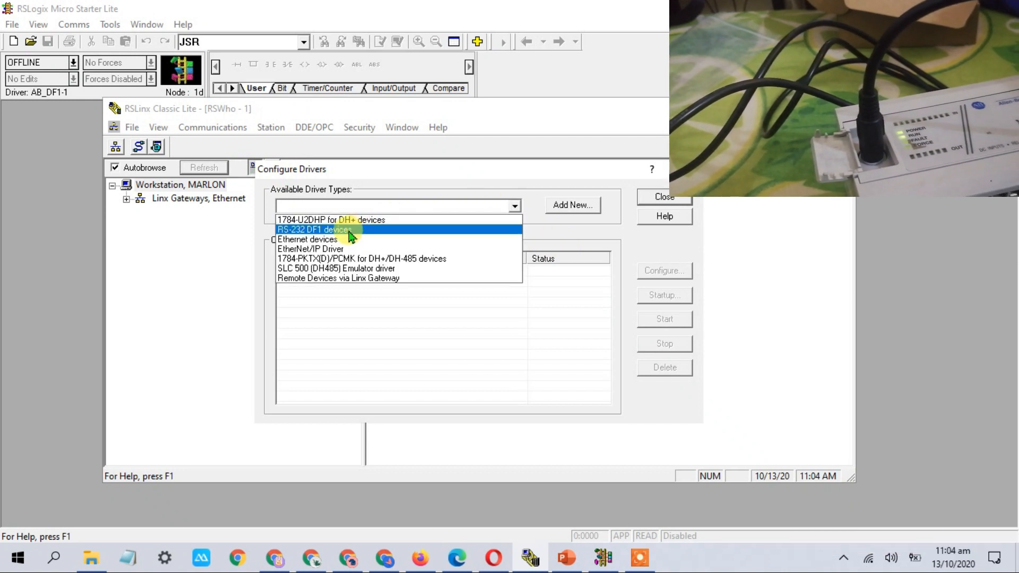
click(556, 211)
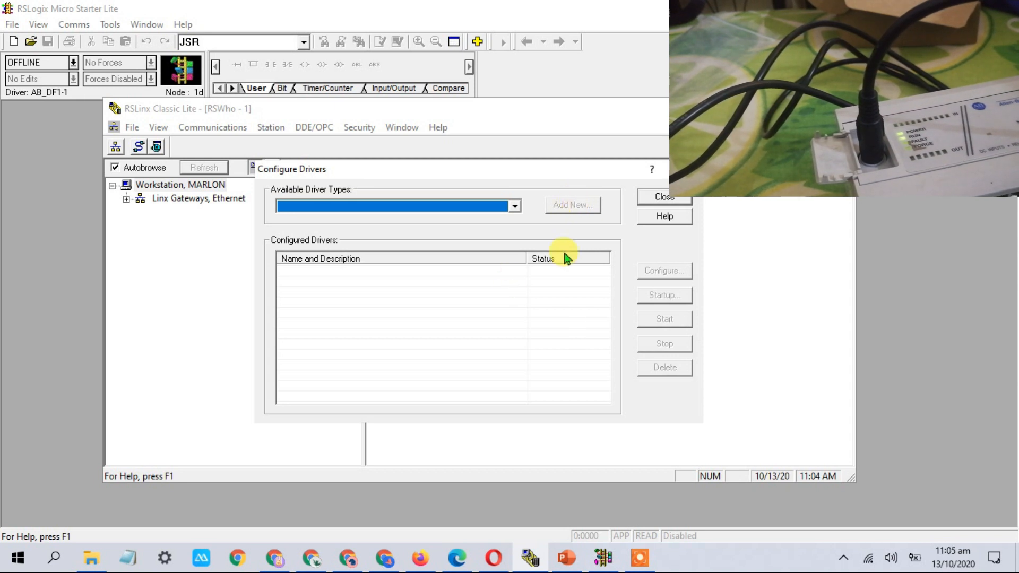
click(518, 209)
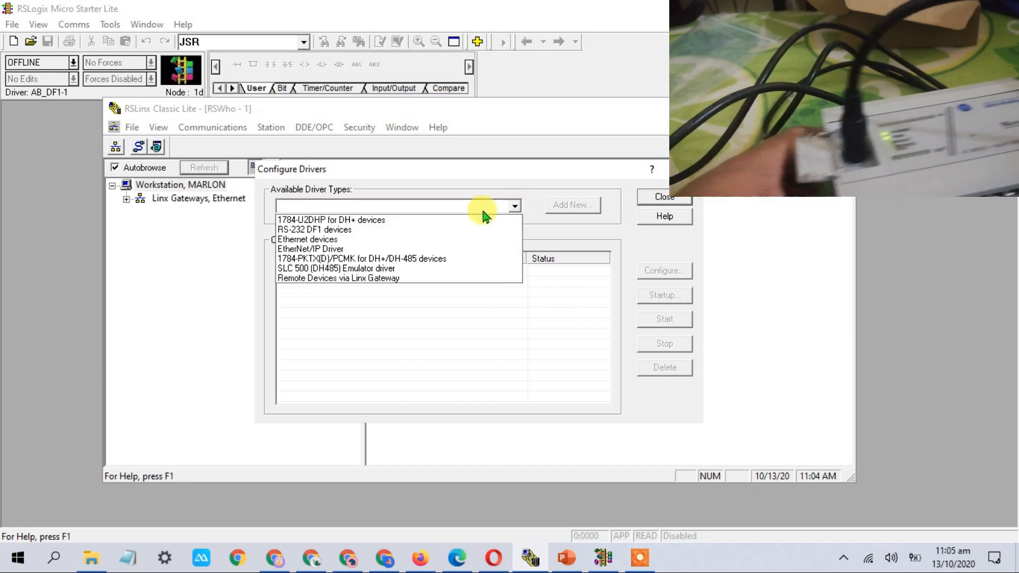
click(355, 230)
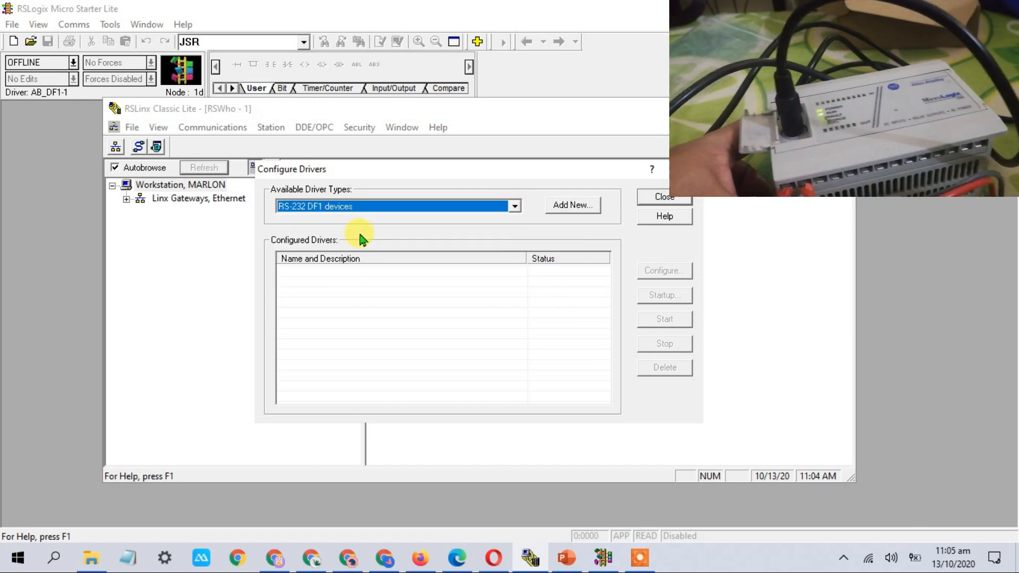
click(581, 212)
click(576, 282)
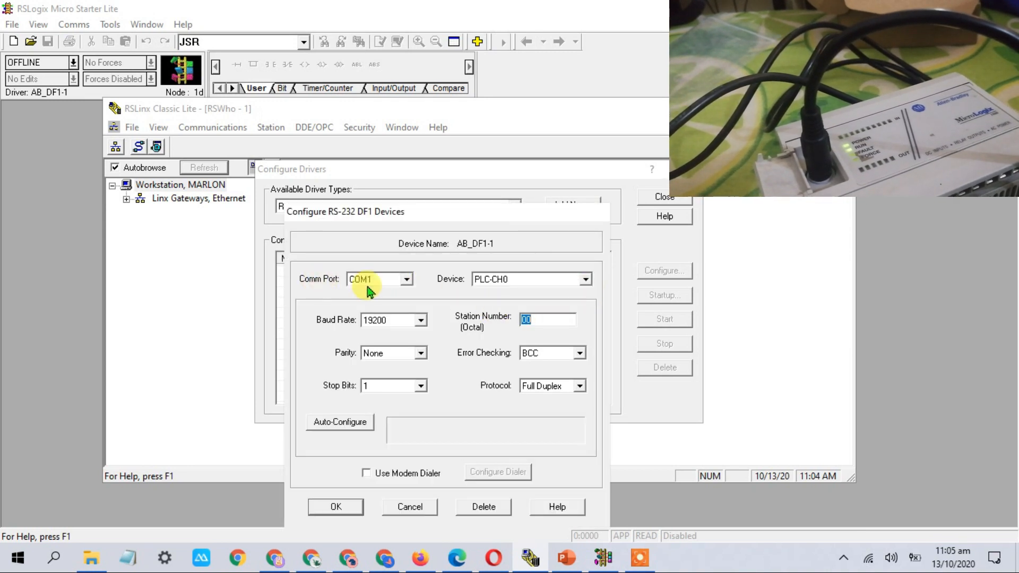
Try COM6 as the driver port and auto-configure, dismissing the resulting COM port error
click(407, 280)
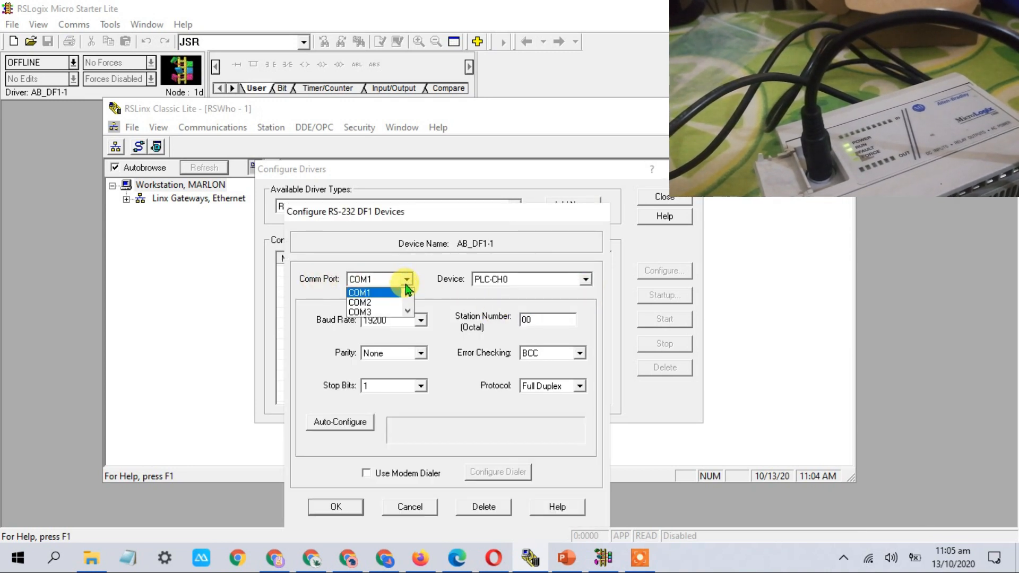
click(408, 312)
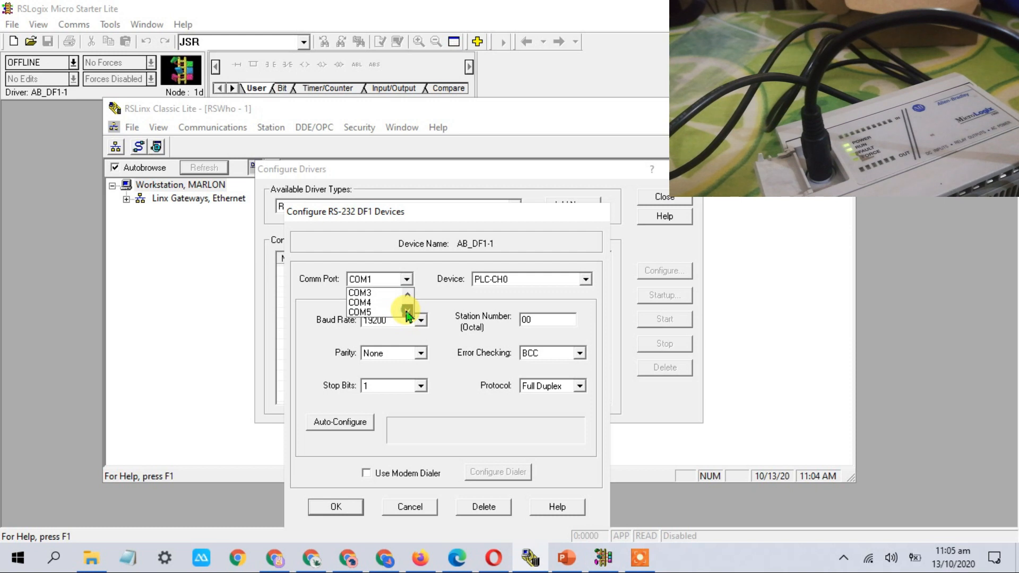
click(379, 317)
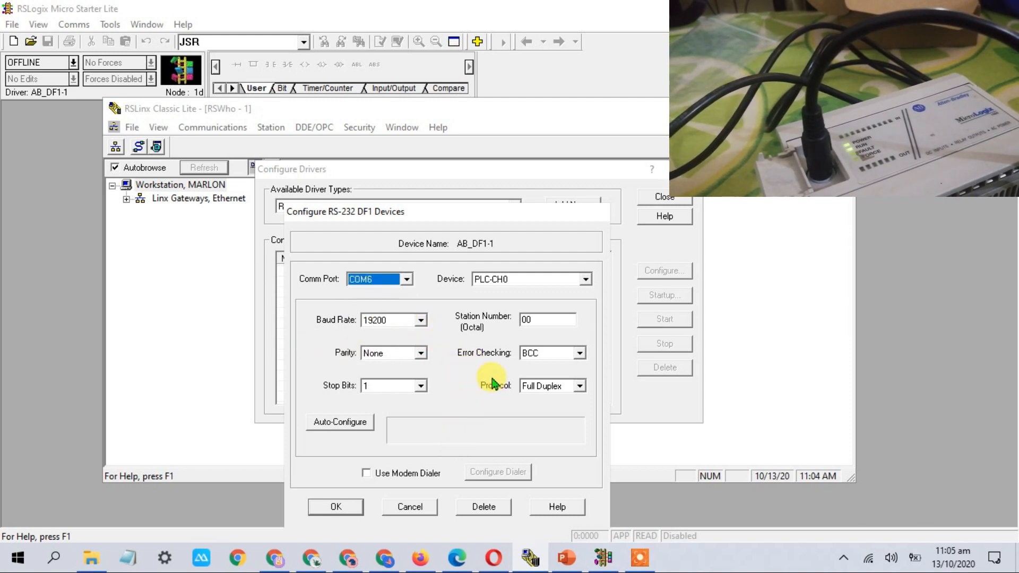
click(340, 425)
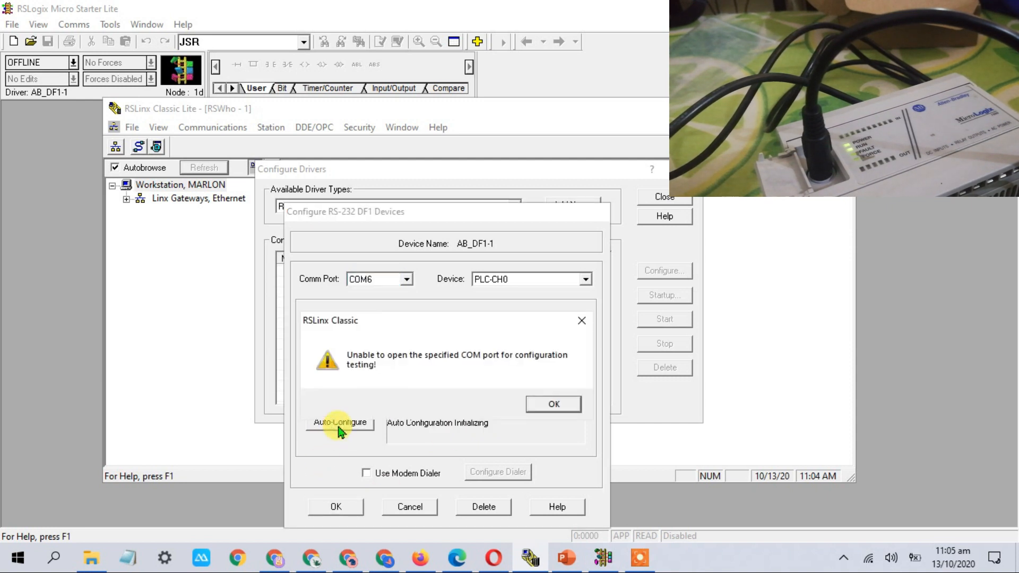
click(555, 404)
Switch the port to COM5, auto-configure successfully at 9600 baud, and start the driver
click(407, 280)
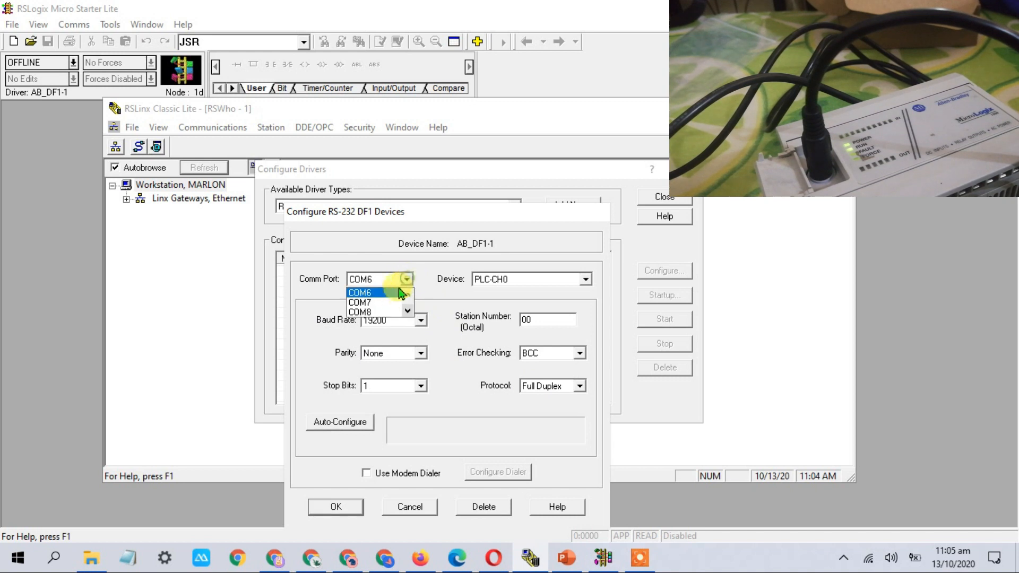
click(394, 293)
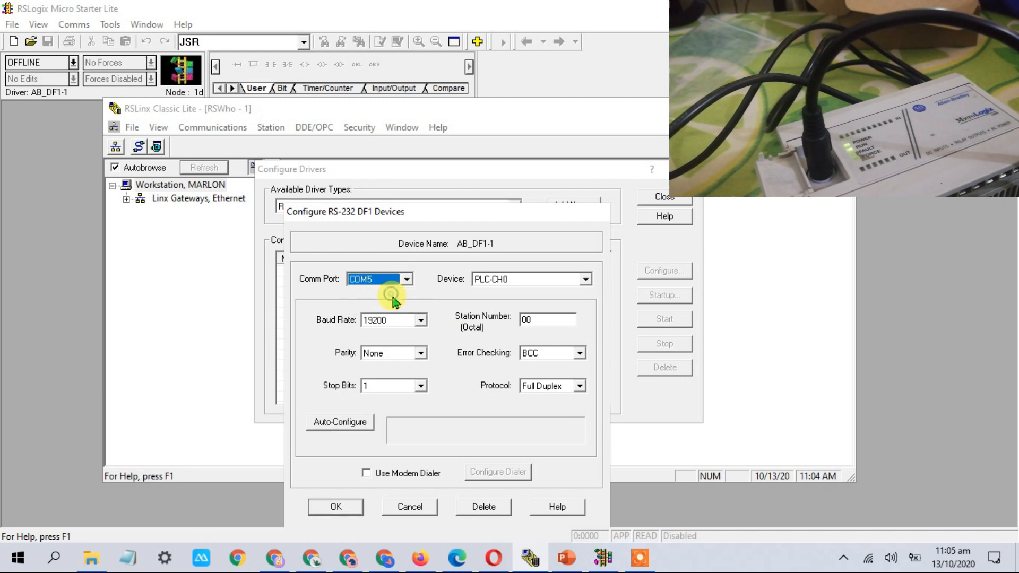
click(361, 423)
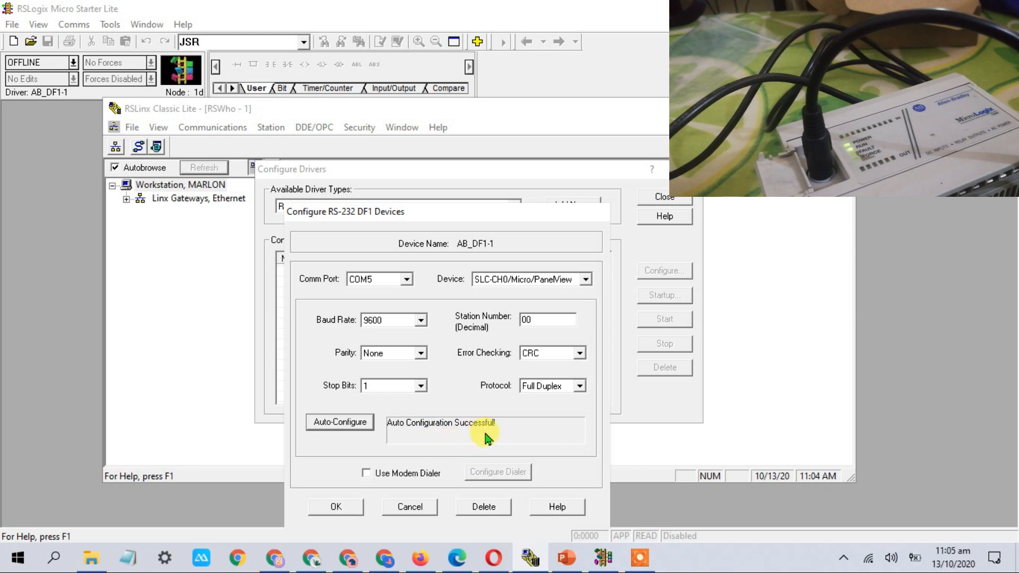
click(338, 508)
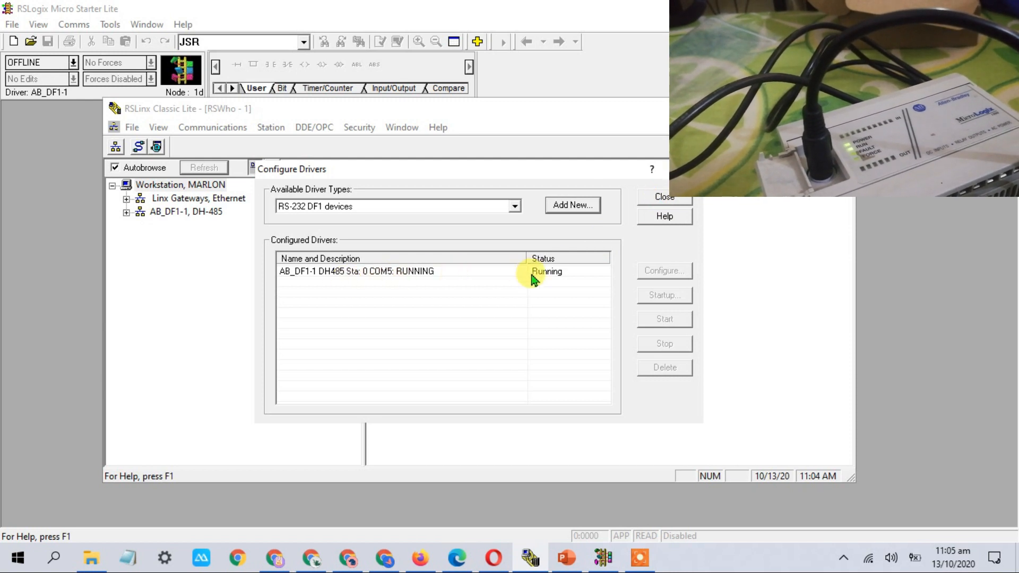
Close Configure Drivers, expand AB_DF1-1 to find MicroLogix 1000 PLC1, and minimize RSLinx
click(670, 198)
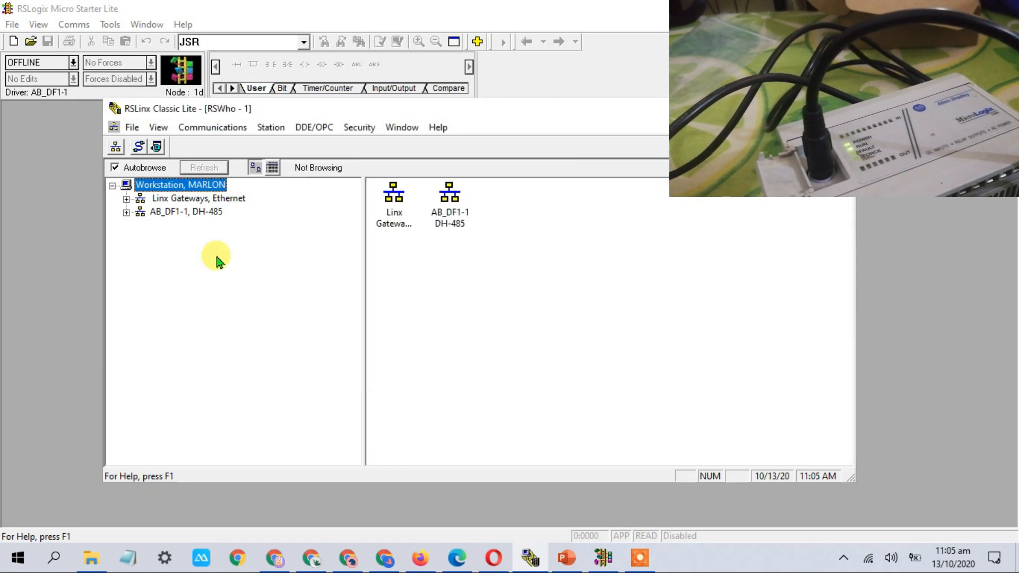
click(127, 212)
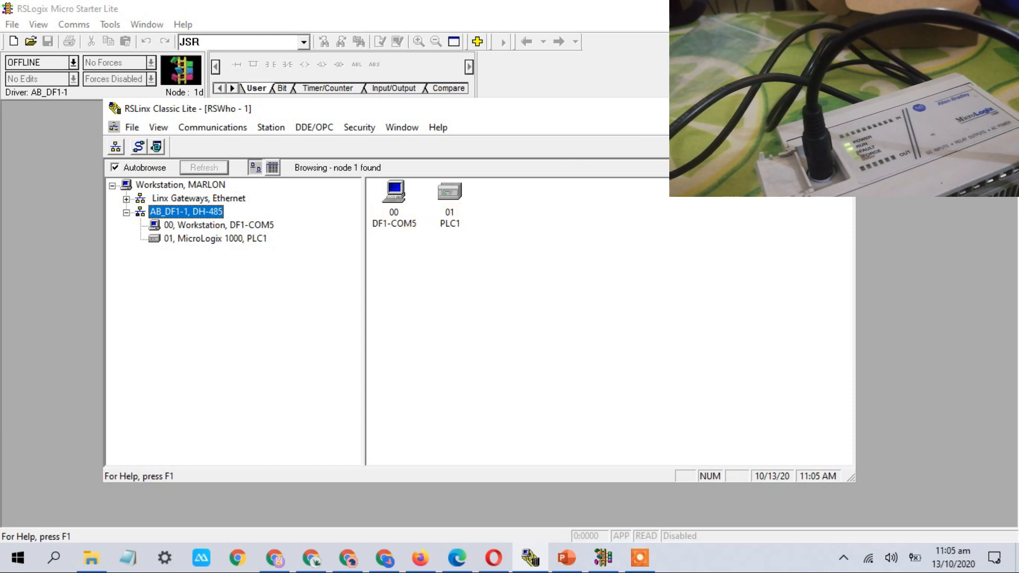
click(770, 109)
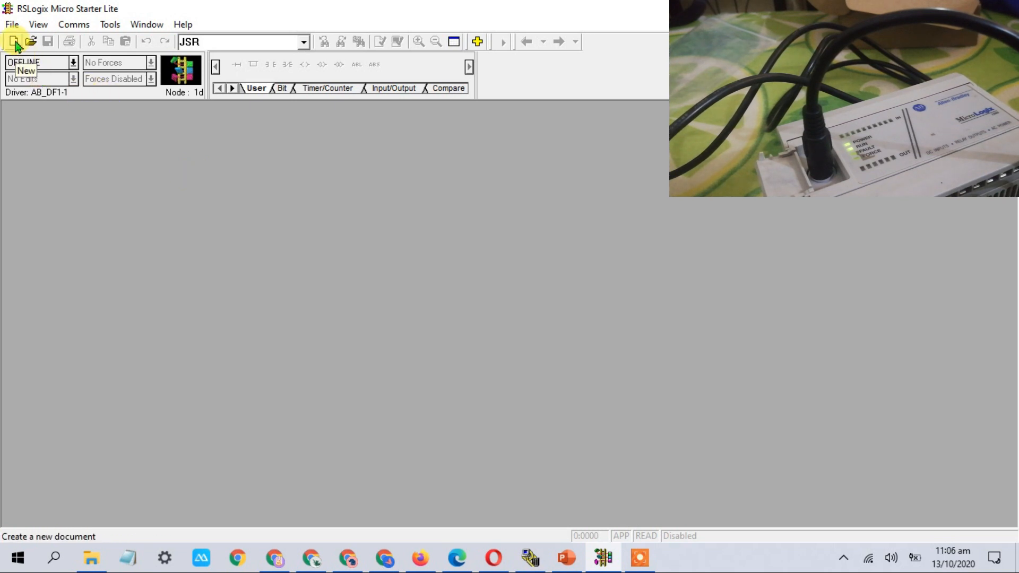
Start a new project with the processor named 'AB _1'
click(12, 25)
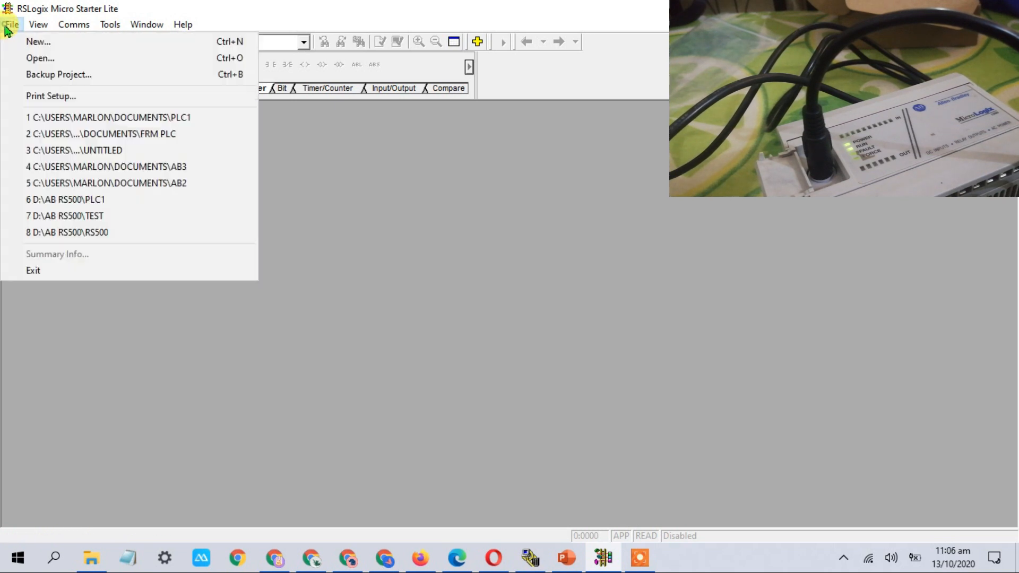
click(37, 44)
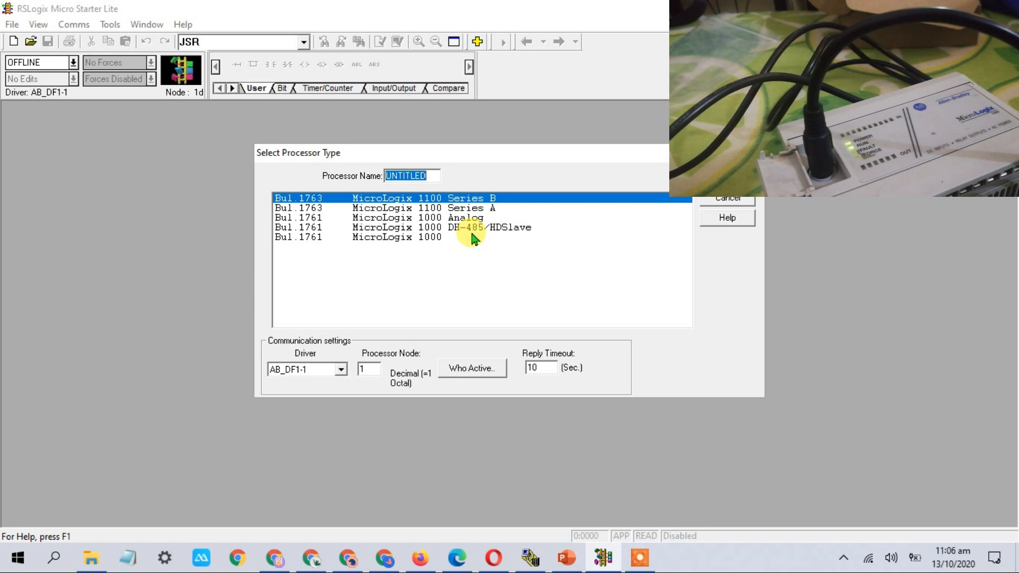
text(AB)
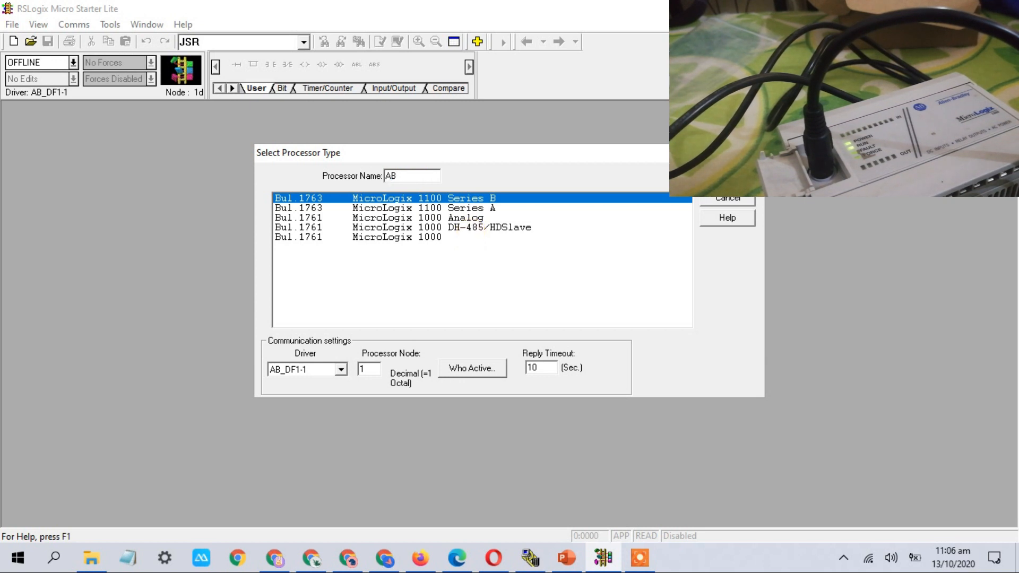
text( 1)
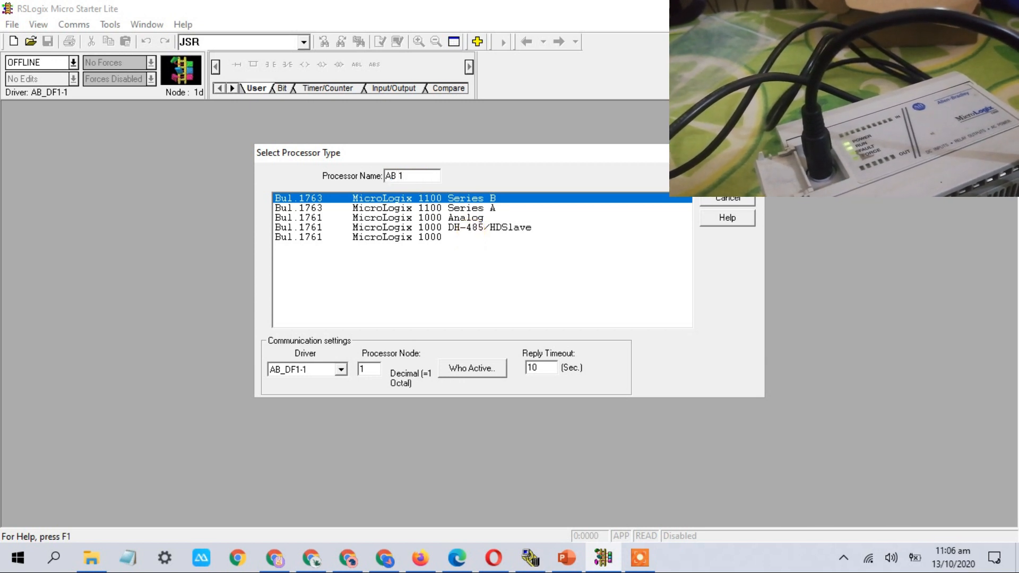
key(BackSpace)
text(_1)
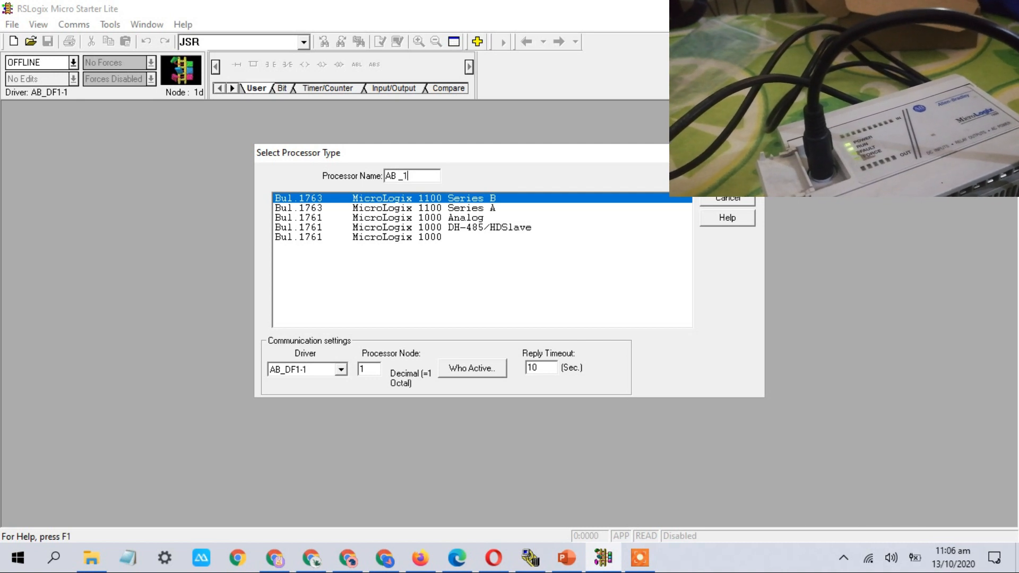
Choose Bul.1761 MicroLogix 1000 as the processor with driver AB_DF1-1
click(390, 239)
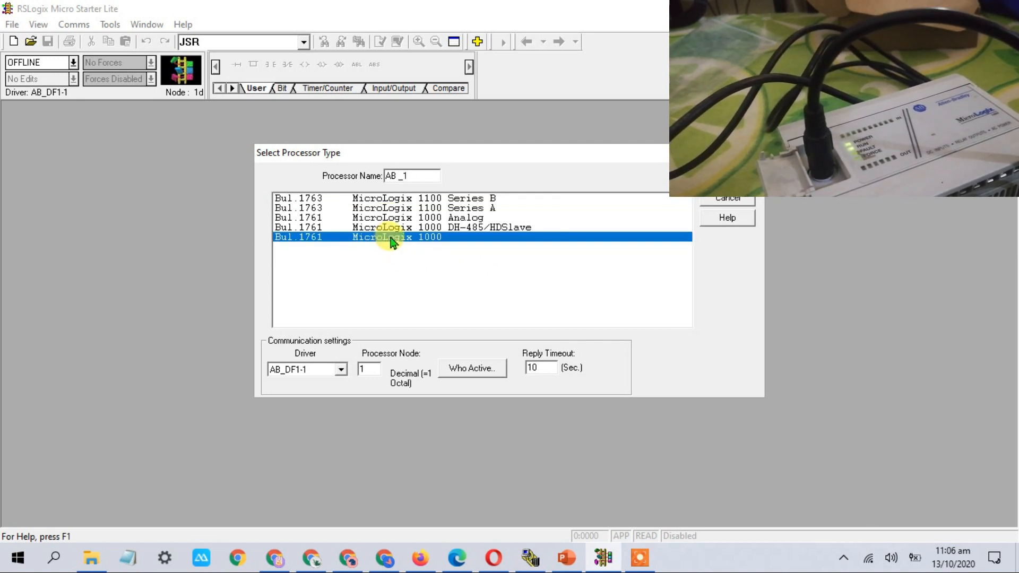
click(341, 370)
click(340, 372)
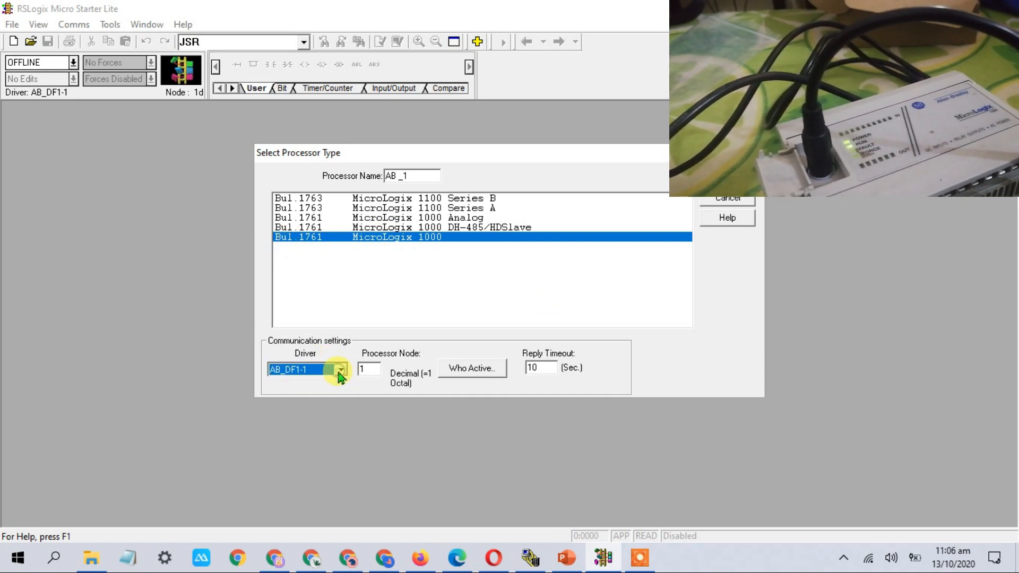
click(727, 178)
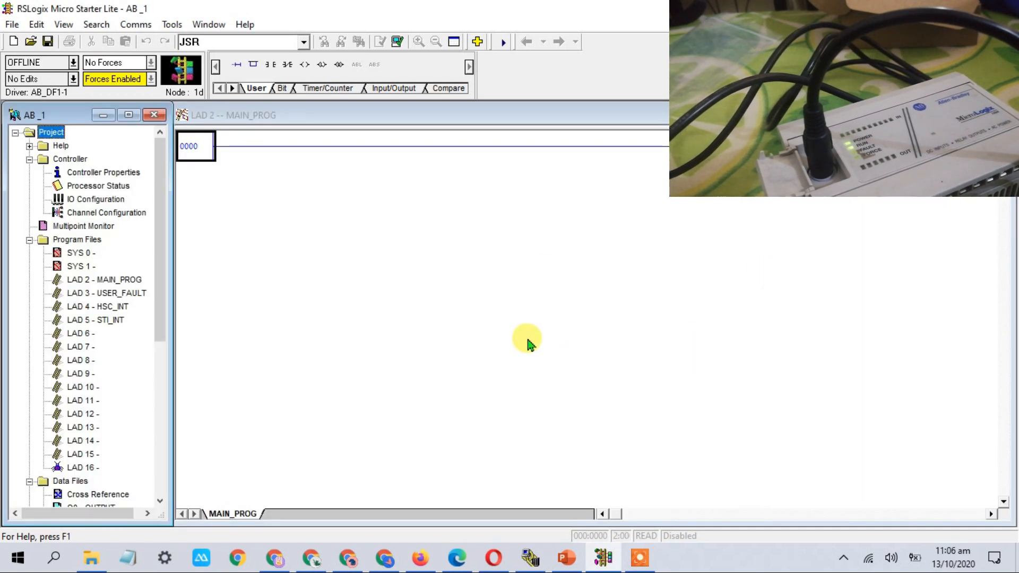
Place an examine-if-closed contact, an examine-if-open contact, and an output coil on rung 0000
click(196, 161)
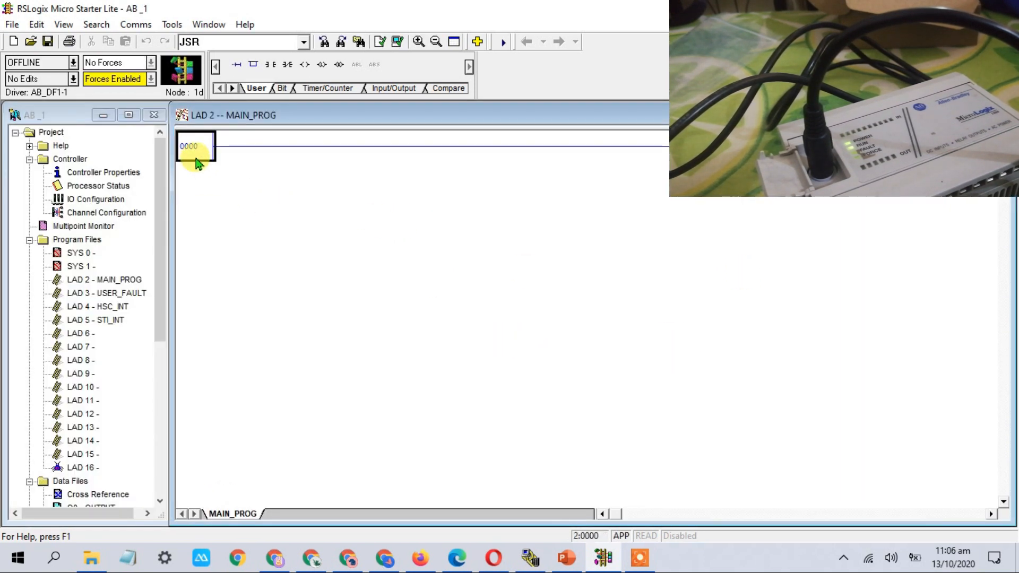
click(196, 161)
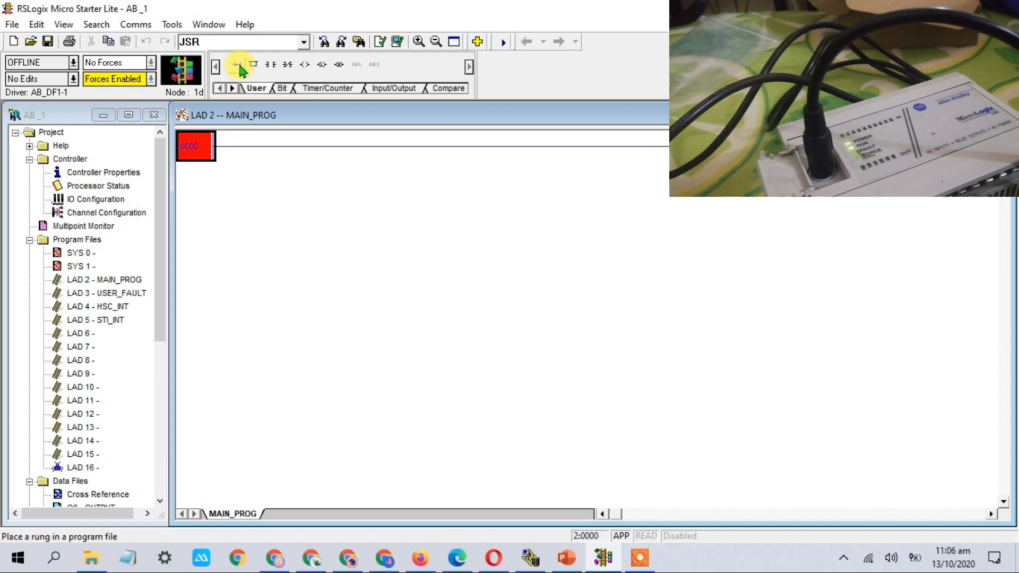
click(238, 66)
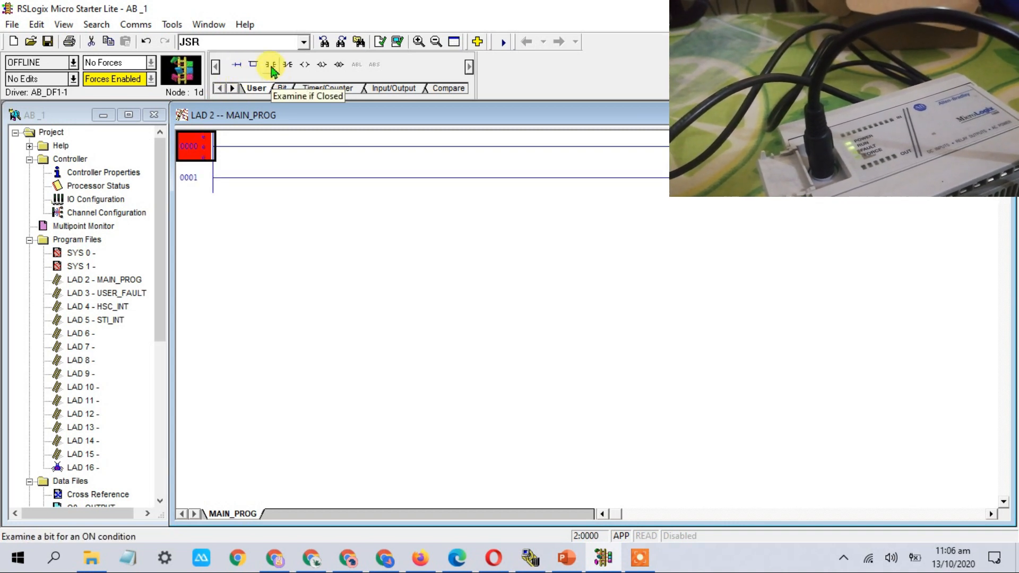
drag(273, 71, 225, 149)
drag(291, 71, 310, 146)
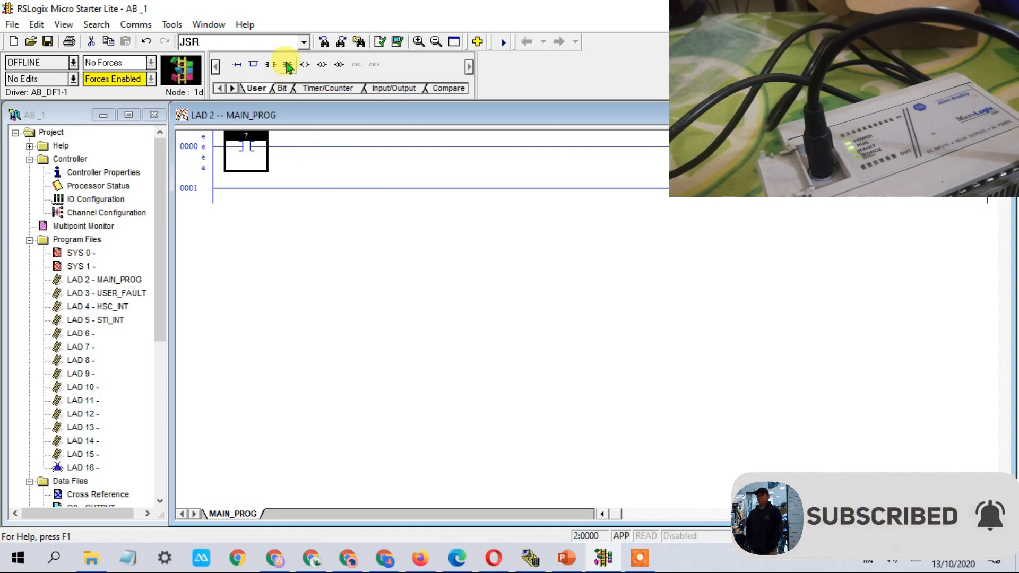
drag(286, 64, 278, 154)
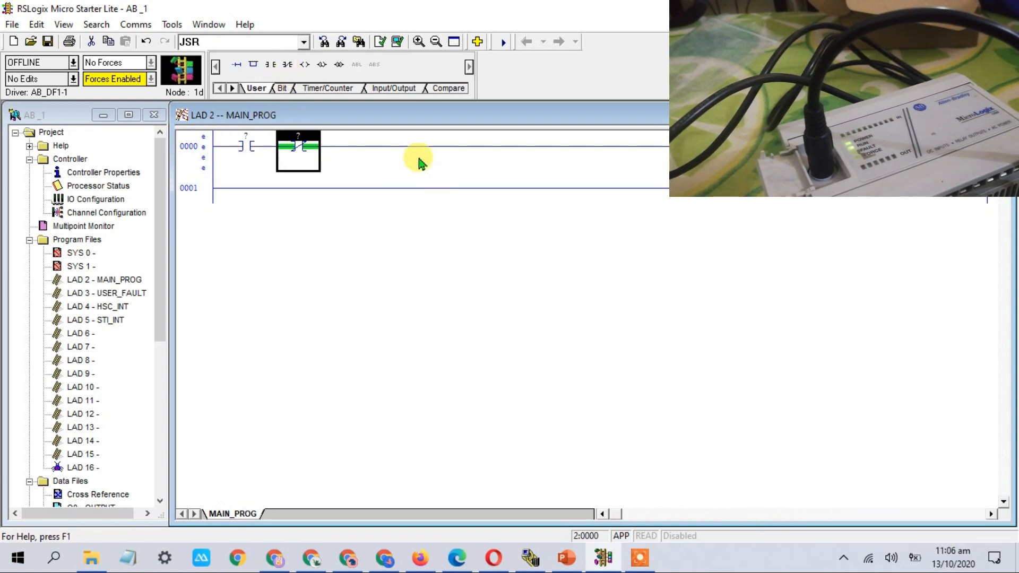
drag(309, 71, 945, 147)
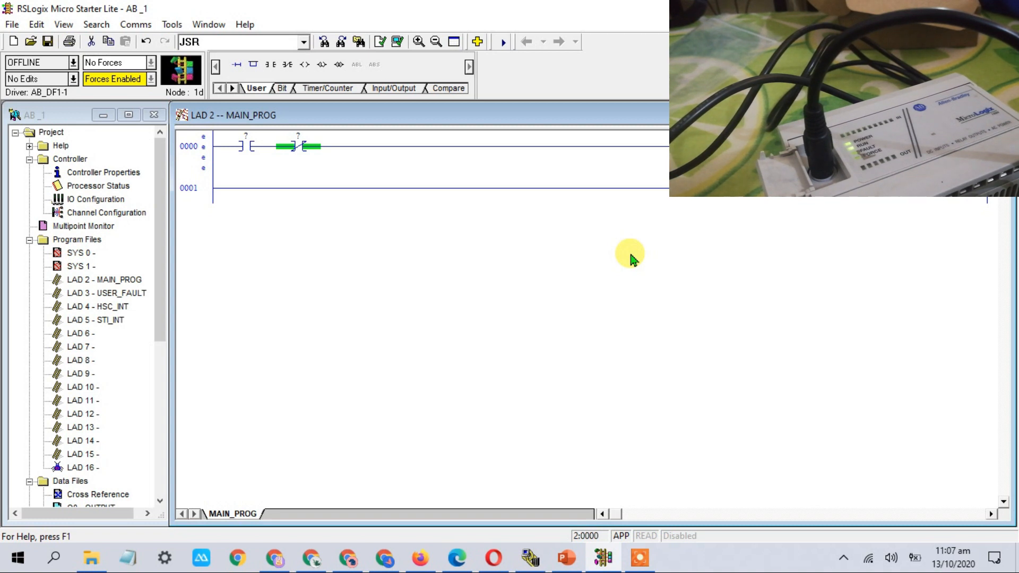
Address the two contacts as B3:0/0 and B3:0/1 from the B3 data table
click(162, 389)
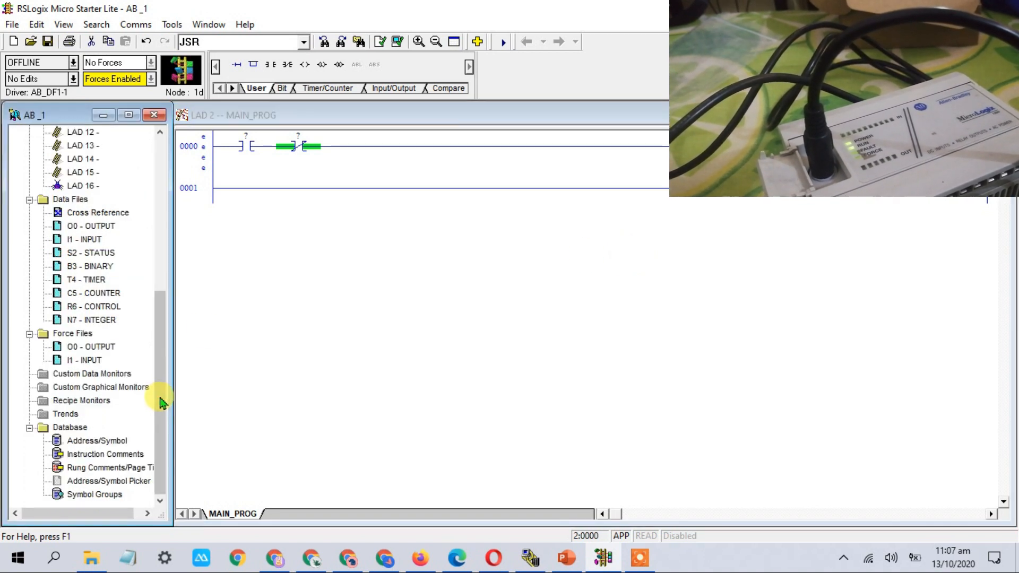
double_click(109, 266)
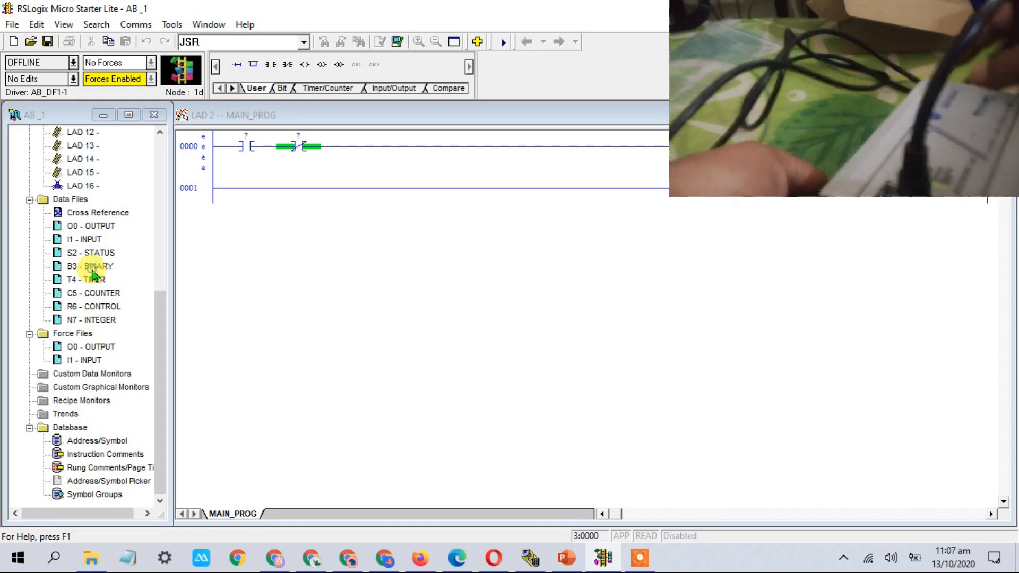
drag(236, 154, 446, 279)
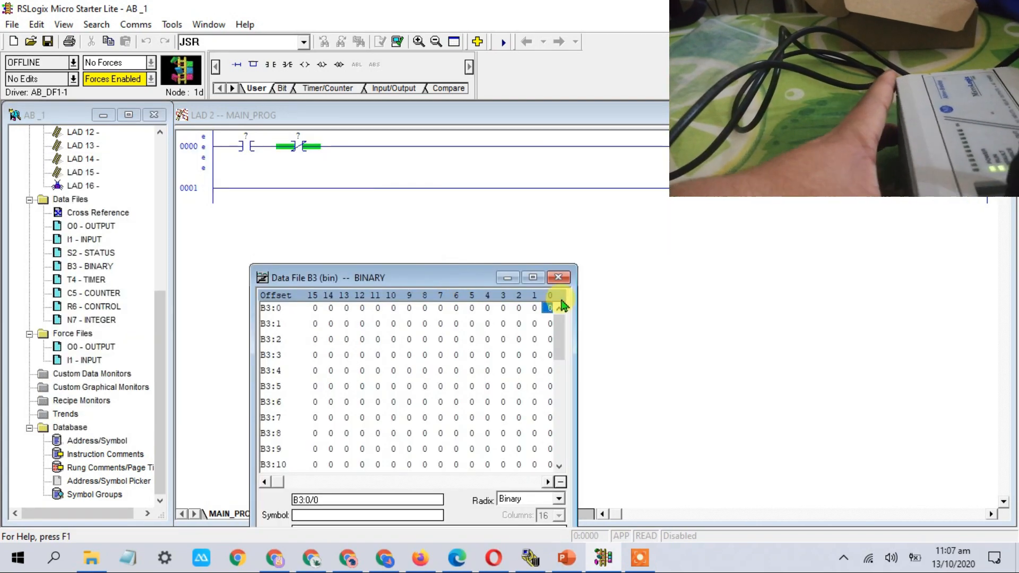
drag(550, 310, 267, 138)
drag(536, 308, 323, 138)
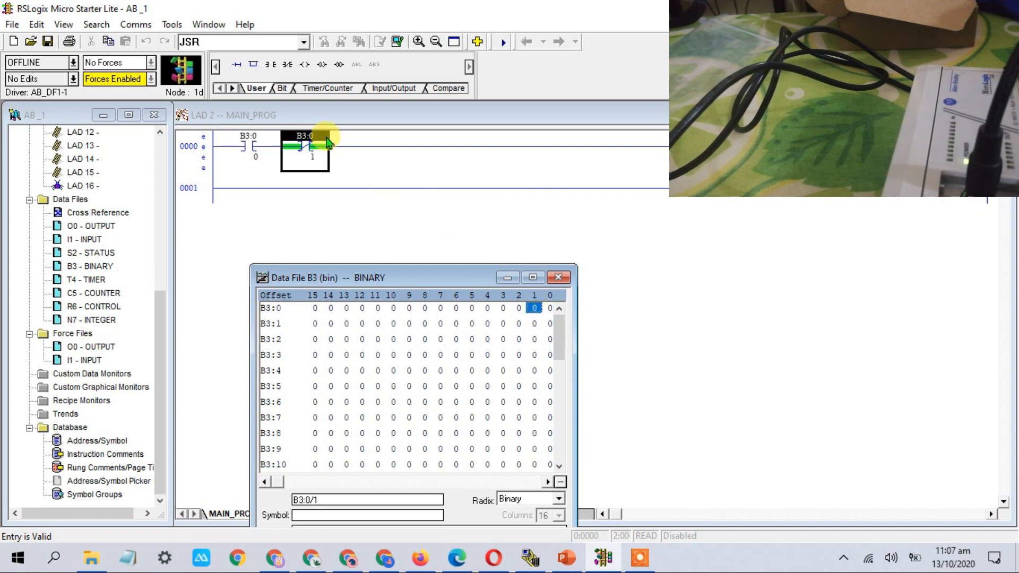
click(558, 277)
Assign output bit O:0/0 to the coil and verify the project
double_click(96, 226)
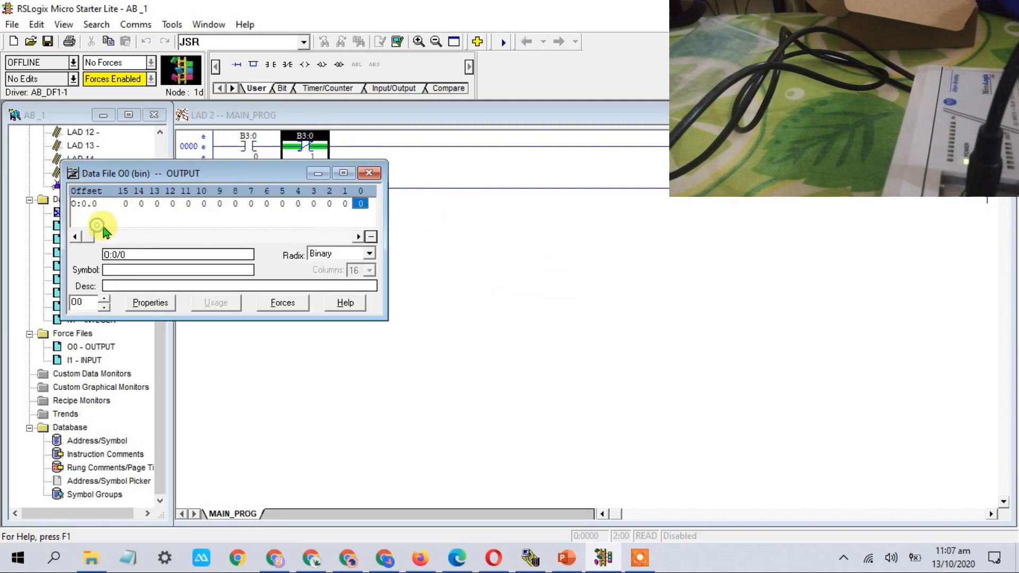
drag(360, 207, 960, 139)
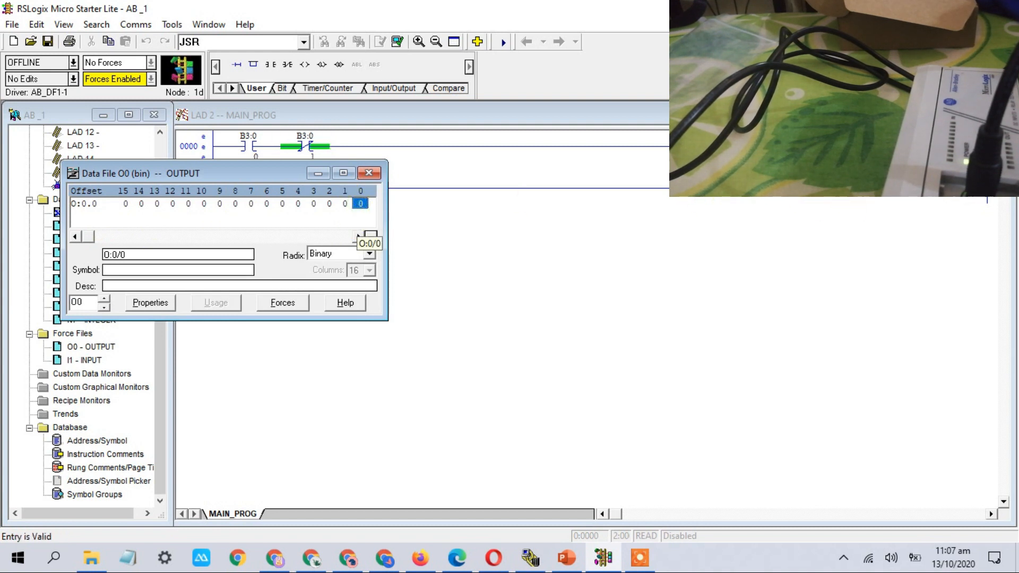
click(369, 173)
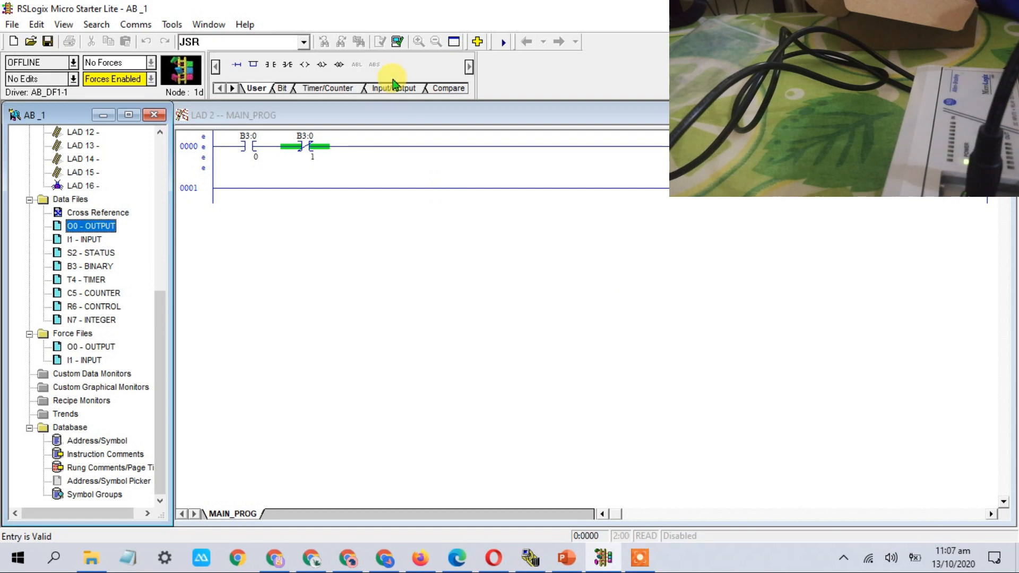
click(399, 42)
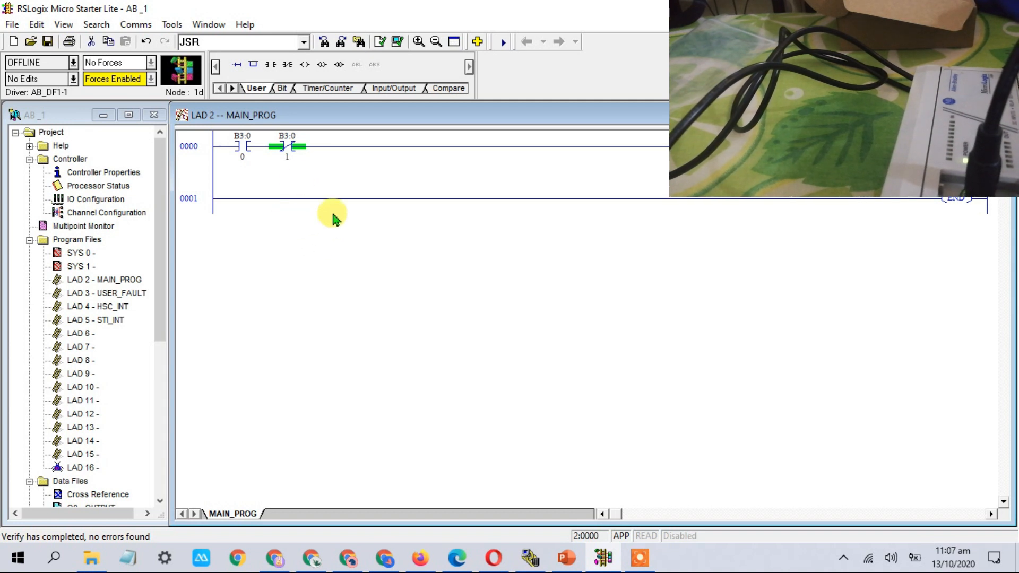
Save as AB _1.RSS and download to the MicroLogix 1000, returning it to Run and going online
click(74, 63)
click(52, 96)
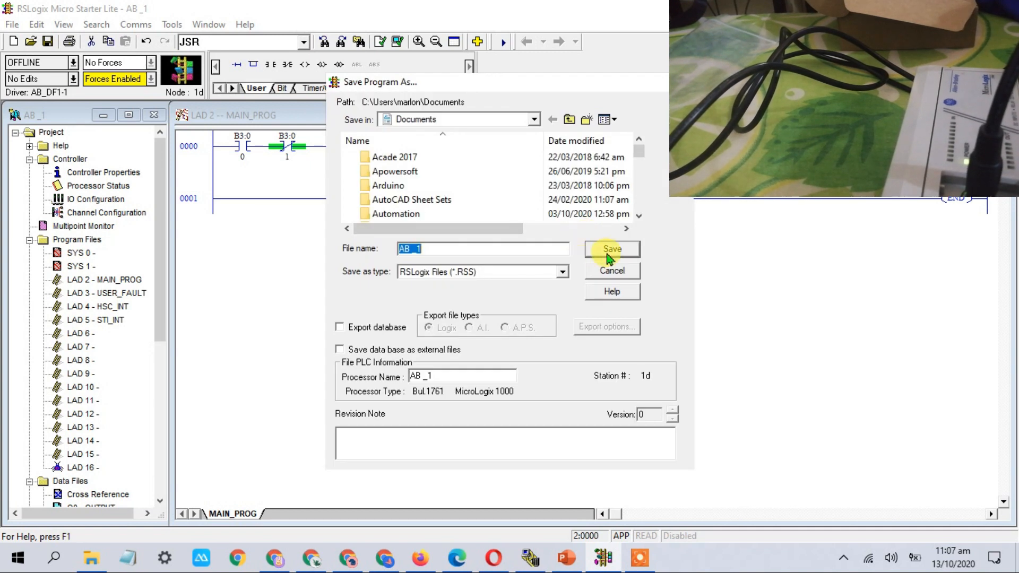
click(606, 250)
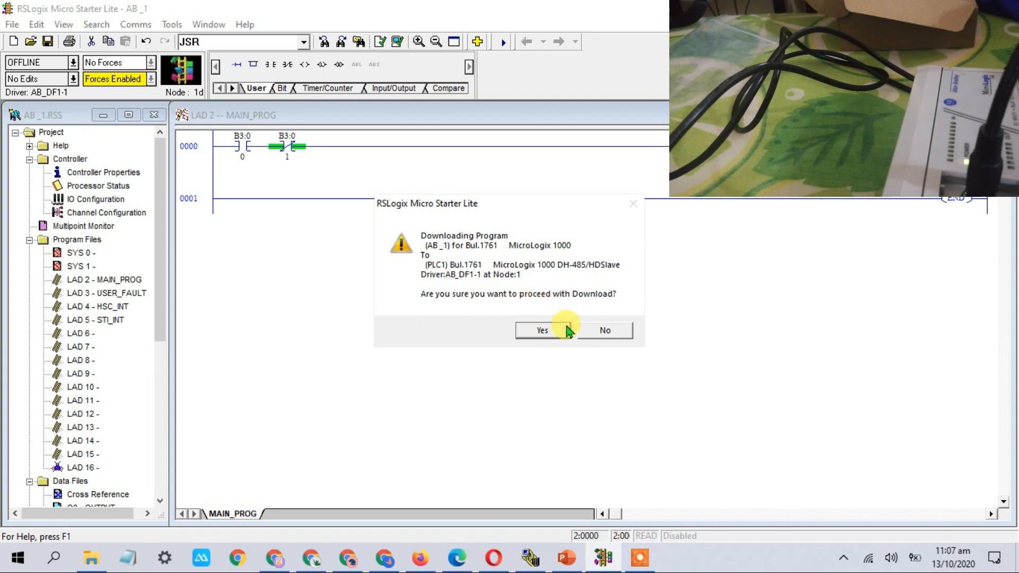
click(549, 337)
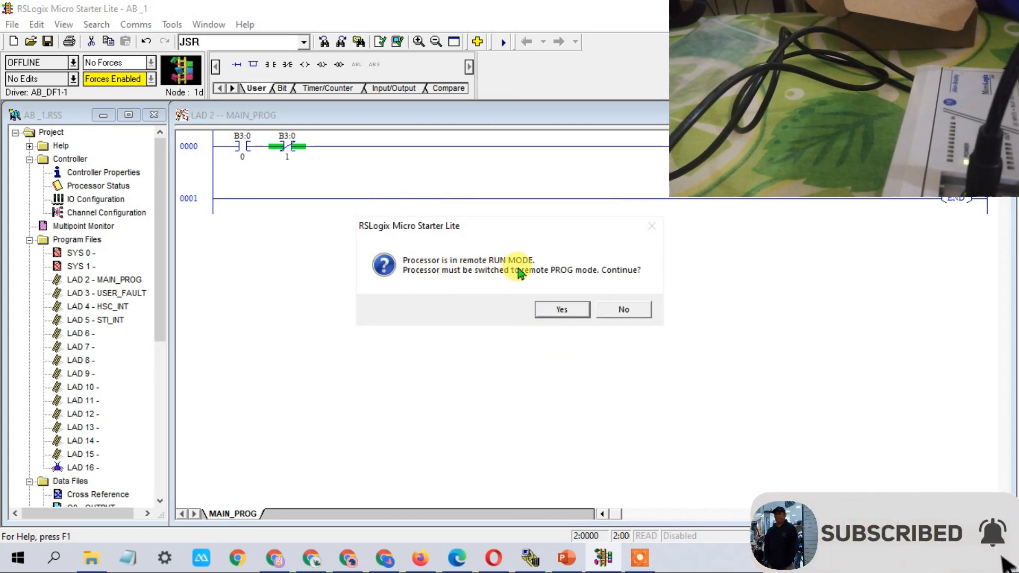
click(550, 311)
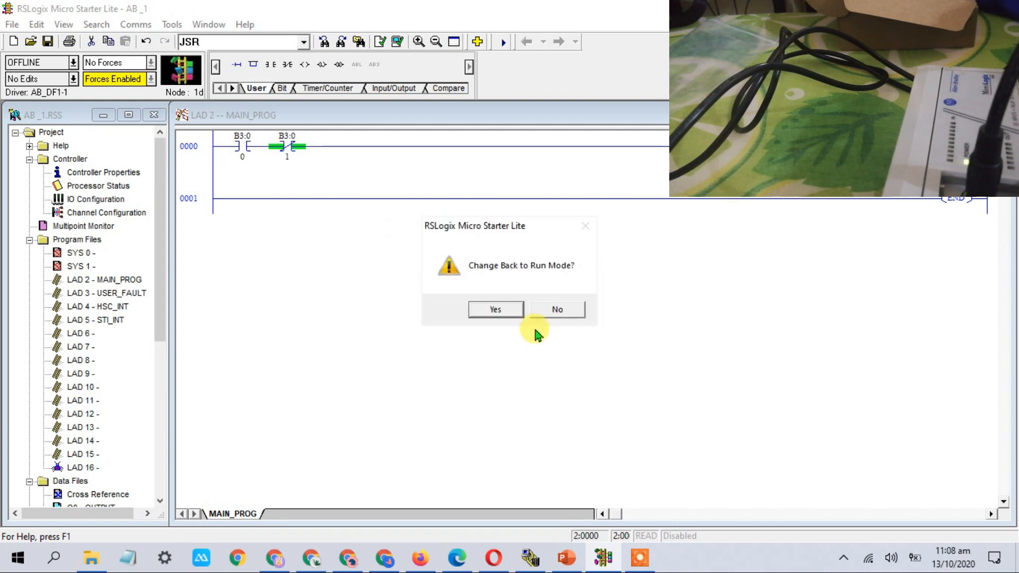
click(507, 310)
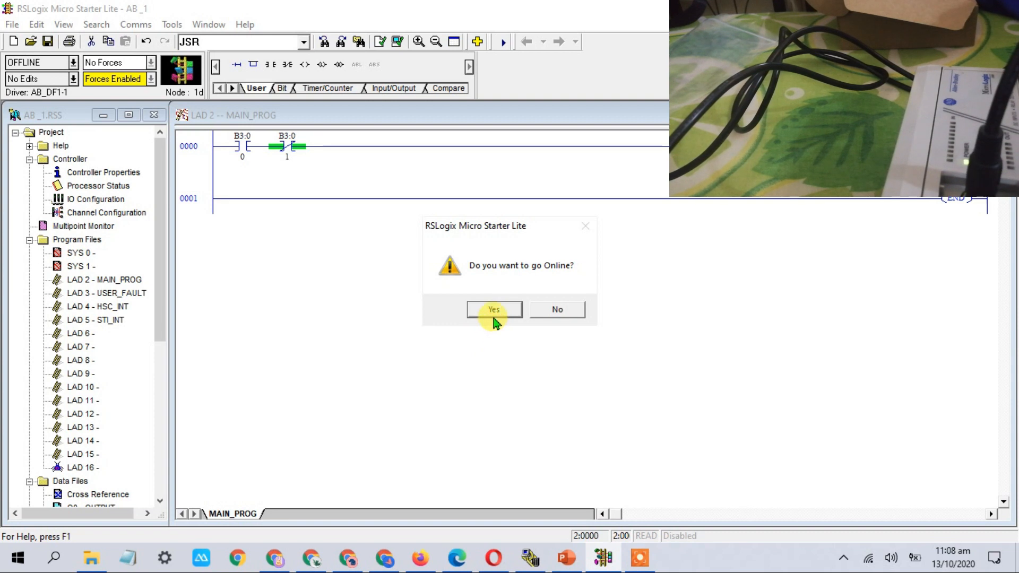
click(491, 310)
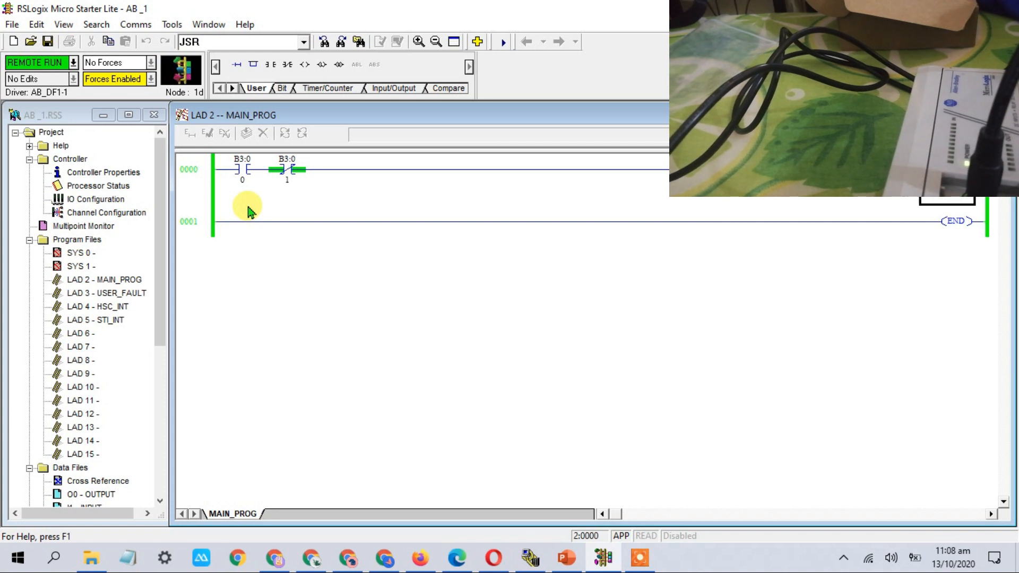
Toggle bits B3:0/0 and B3:0/1 on and back off to test the rung
right_click(241, 170)
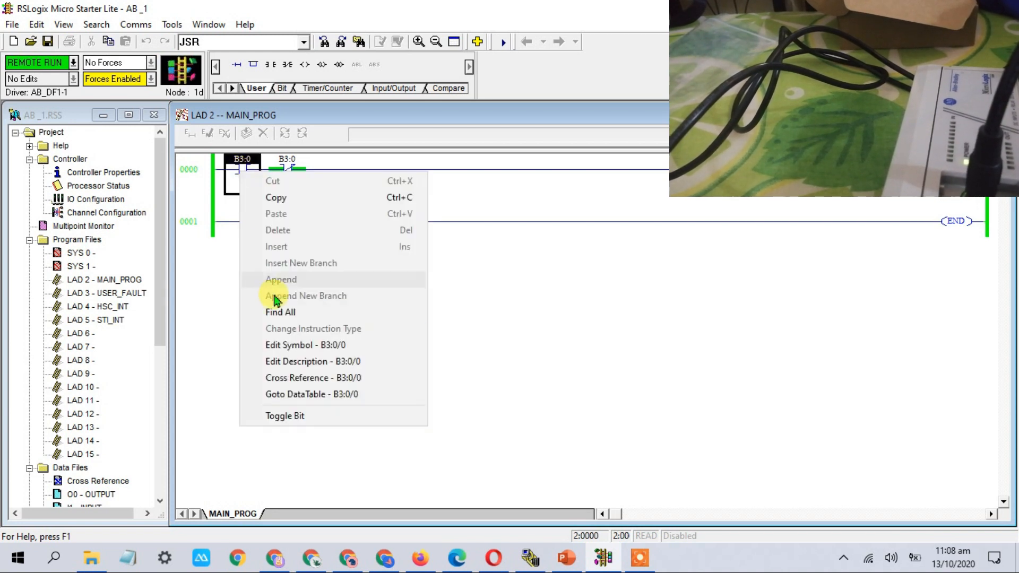
click(289, 417)
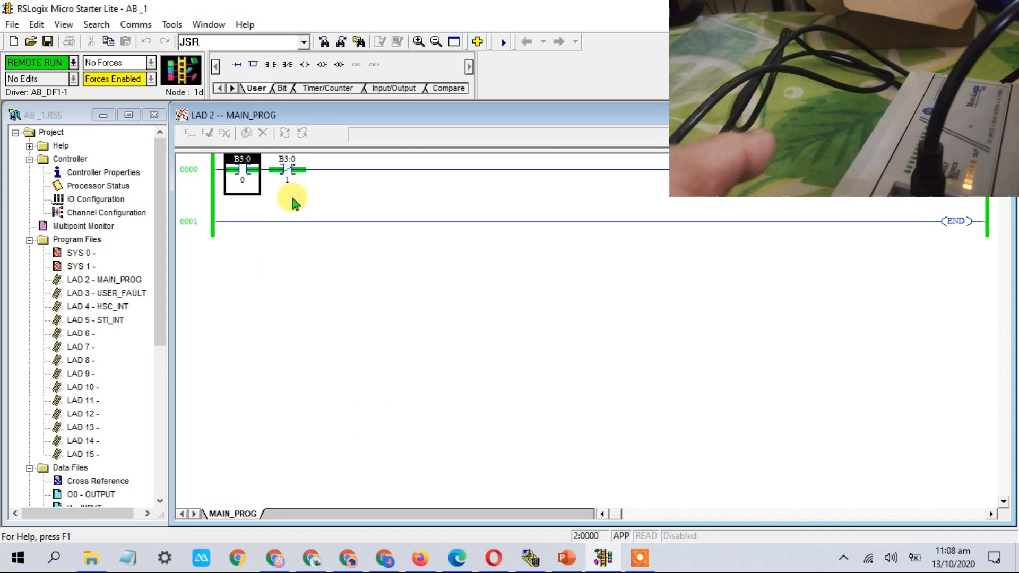
click(287, 168)
right_click(286, 169)
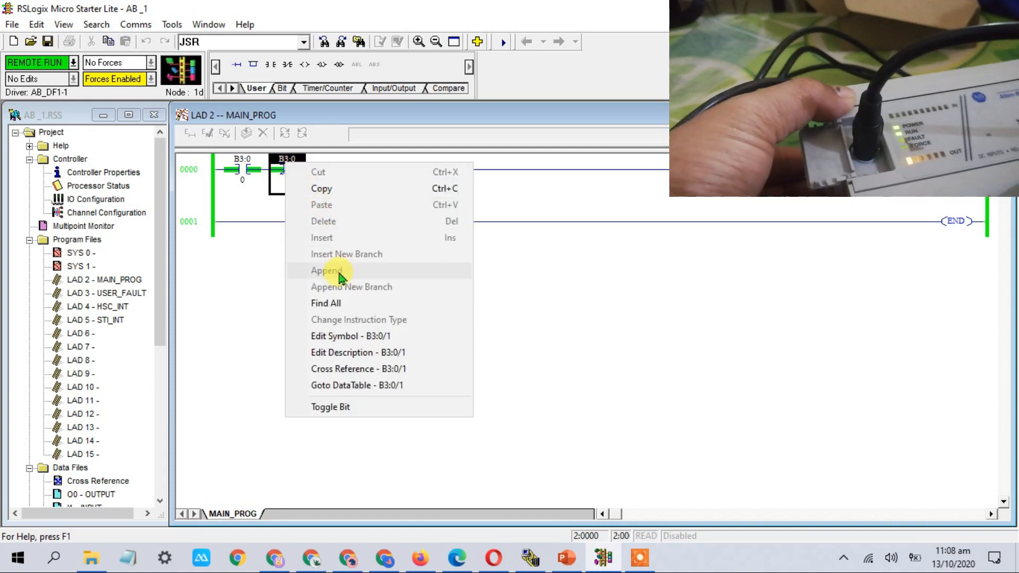
click(330, 407)
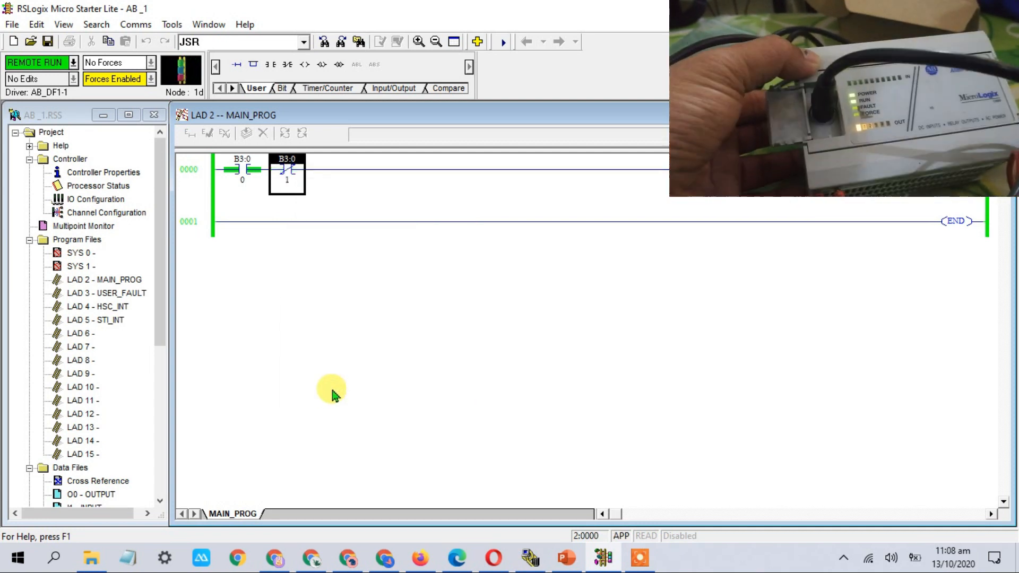
right_click(288, 175)
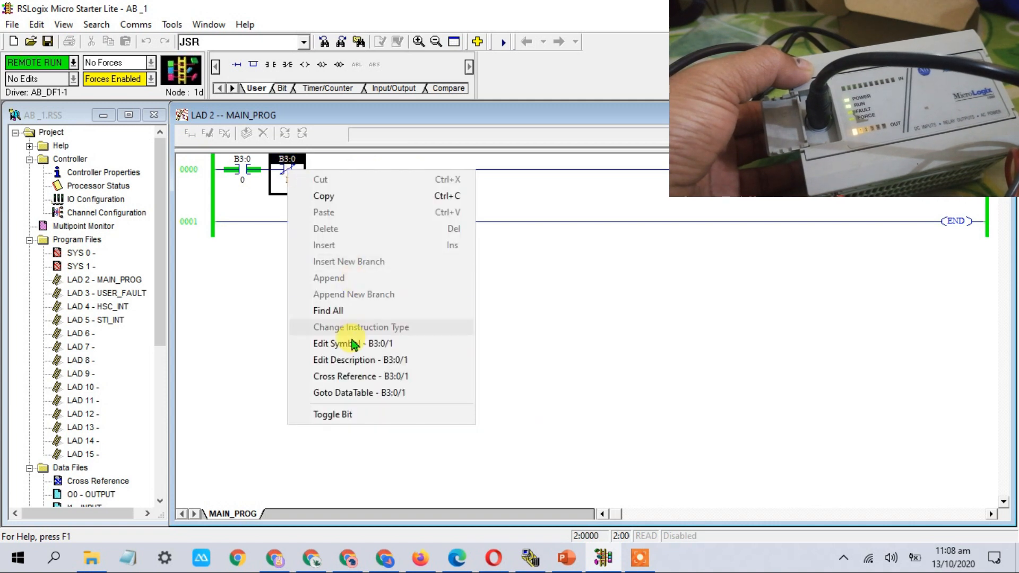
click(331, 410)
click(245, 175)
right_click(244, 175)
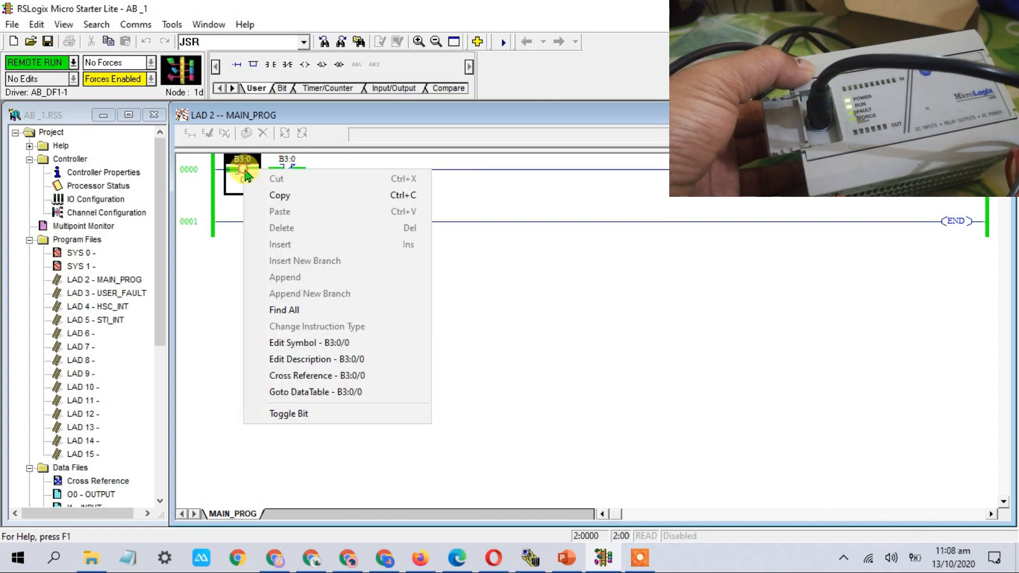
click(289, 412)
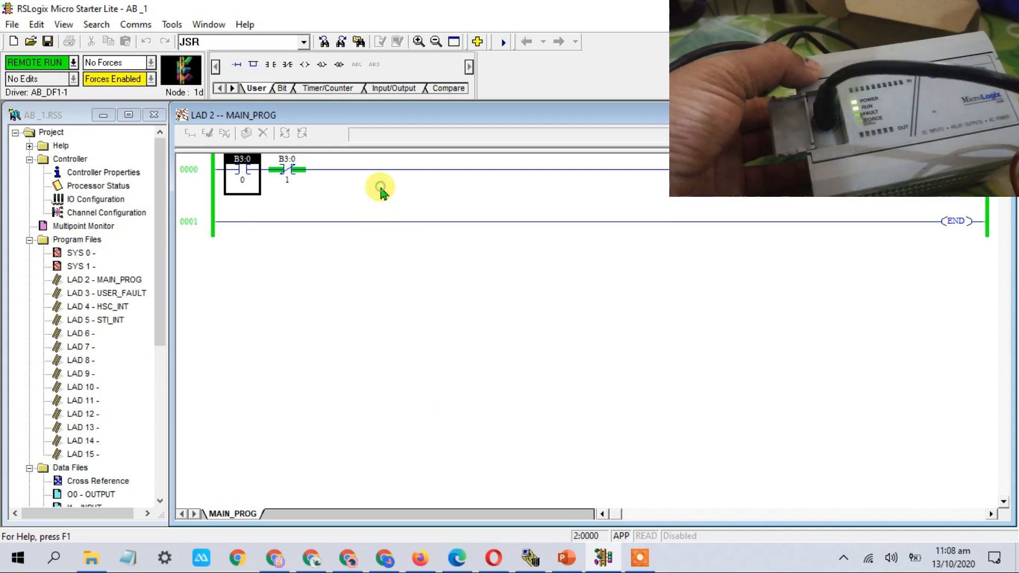
Go offline from the controller without saving changes
click(73, 62)
click(68, 79)
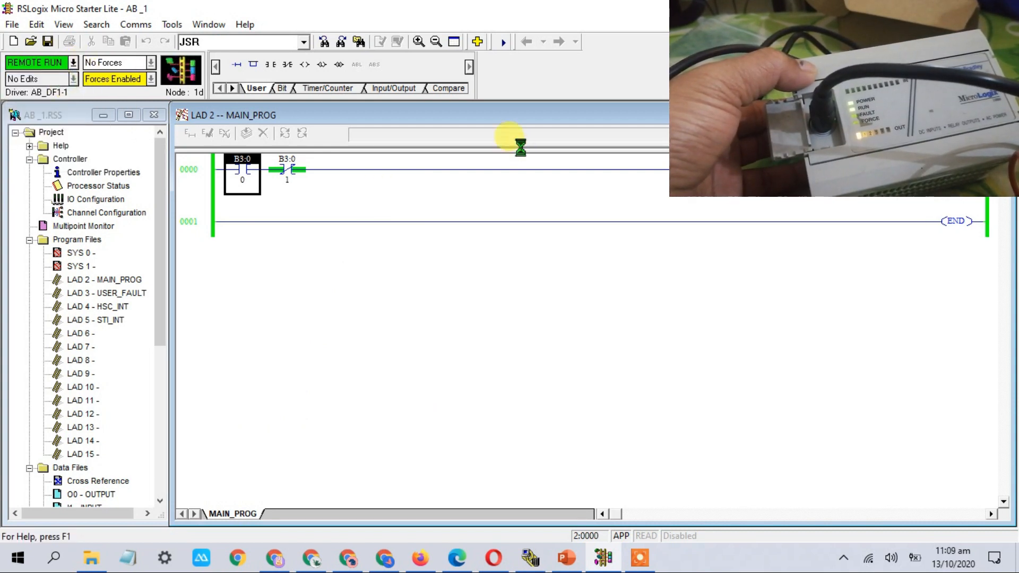
click(502, 310)
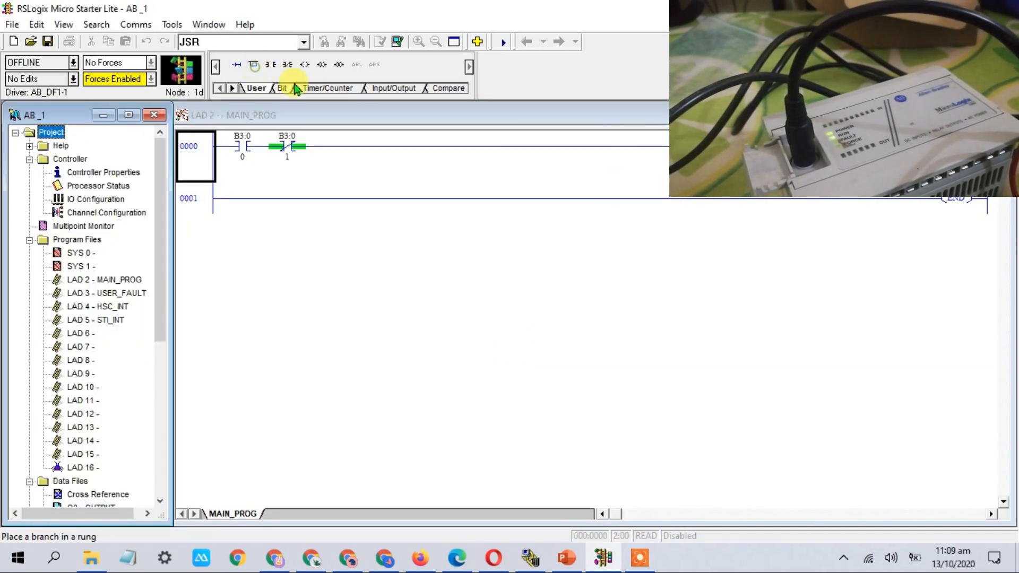
Add a parallel branch with a new output coil at the end of rung 0000
click(201, 161)
drag(254, 67, 310, 146)
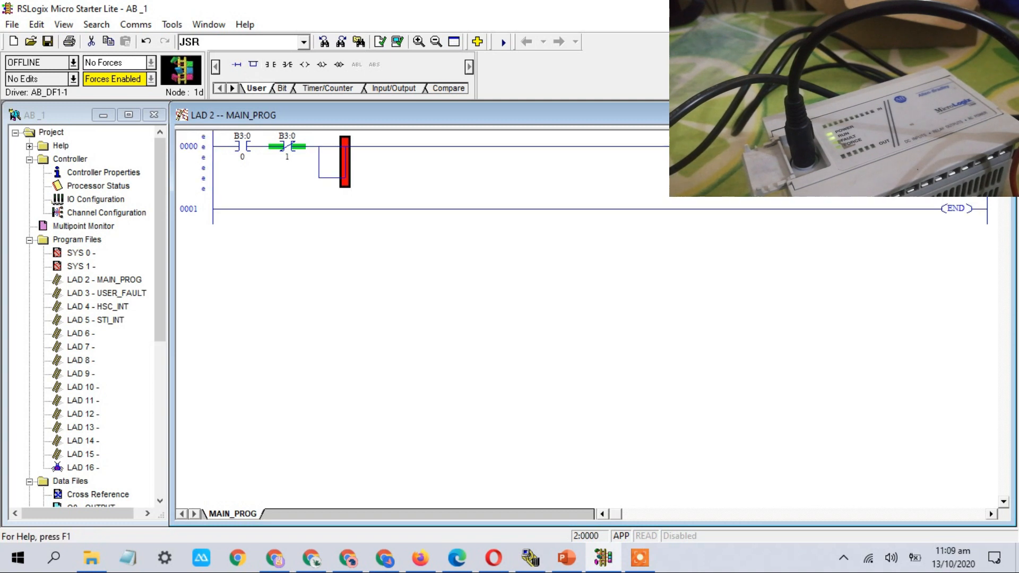
drag(304, 64, 327, 147)
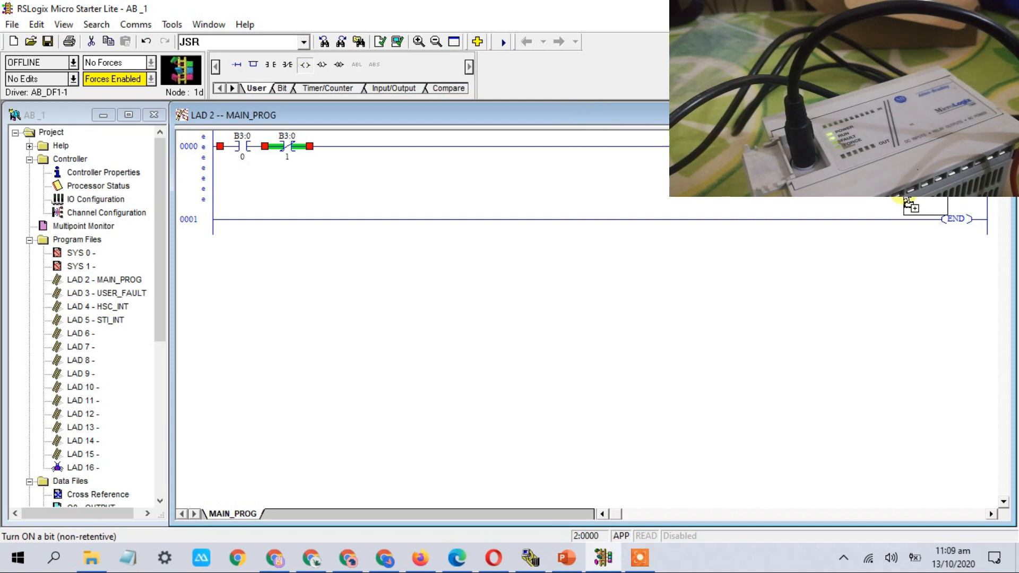
drag(908, 204, 907, 199)
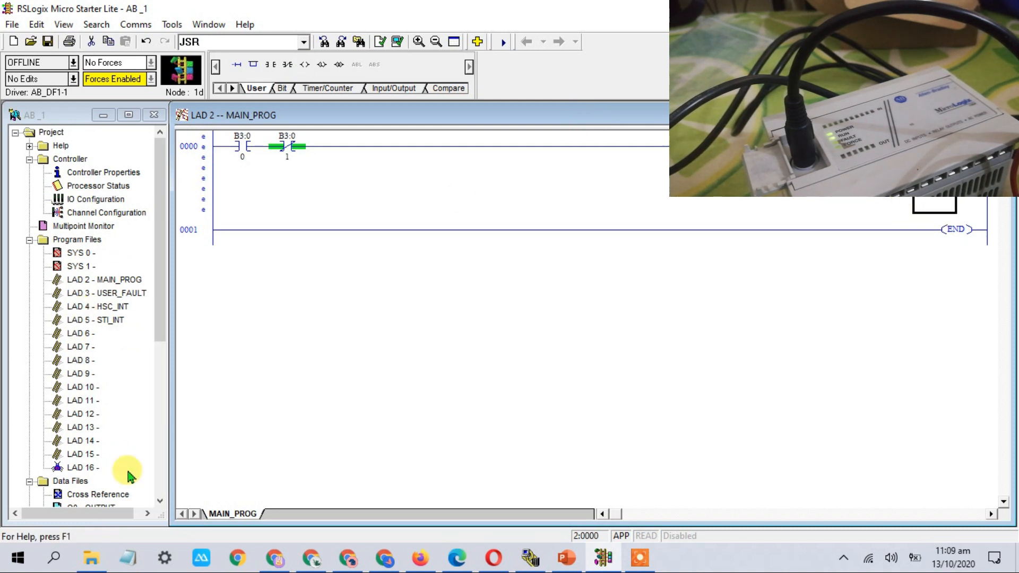
Address the new coil as O:0/1 from the O0 OUTPUT data file
click(145, 432)
scroll(98, 424, down, 3)
click(99, 388)
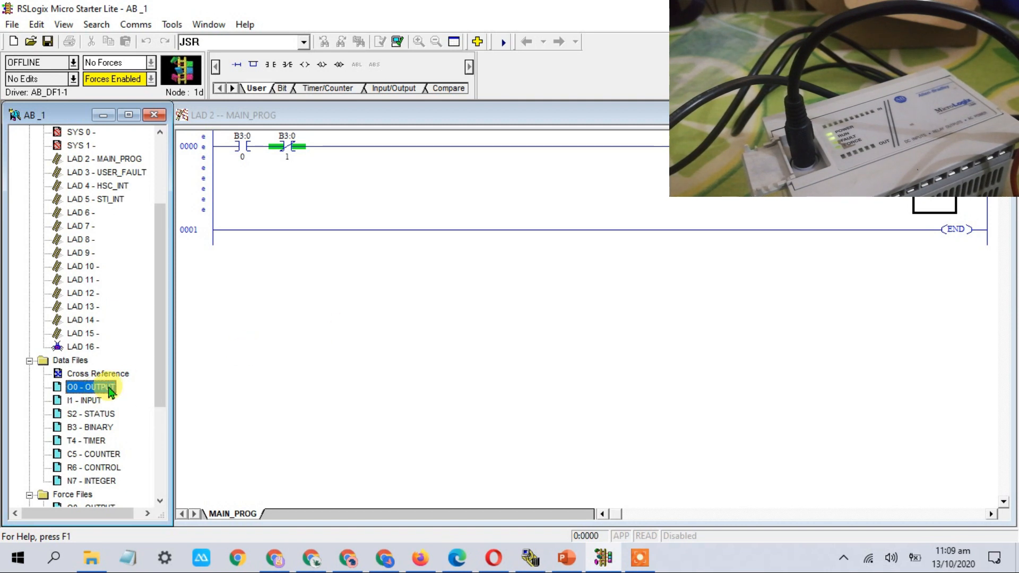
double_click(110, 390)
click(404, 263)
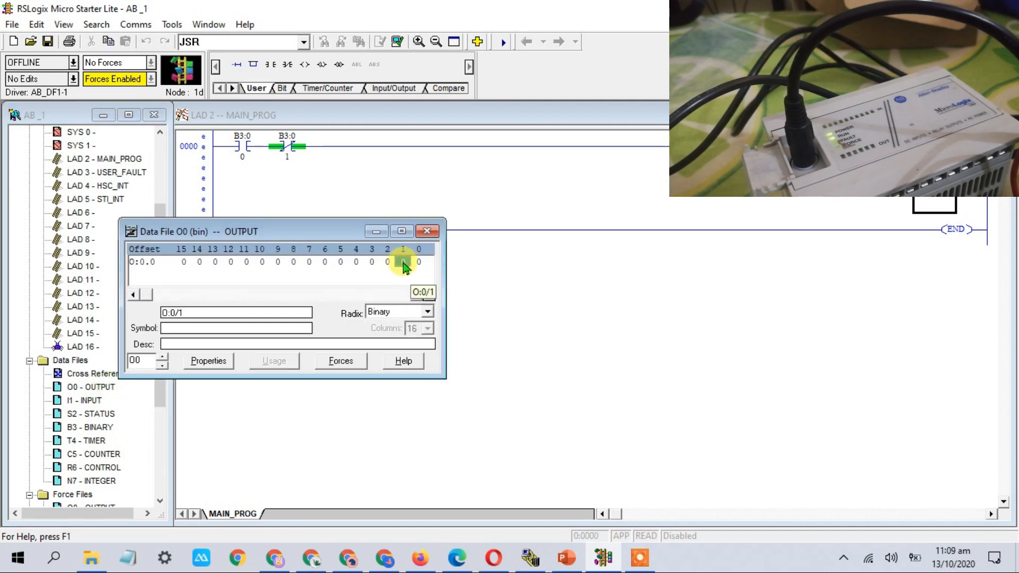
drag(405, 265, 849, 172)
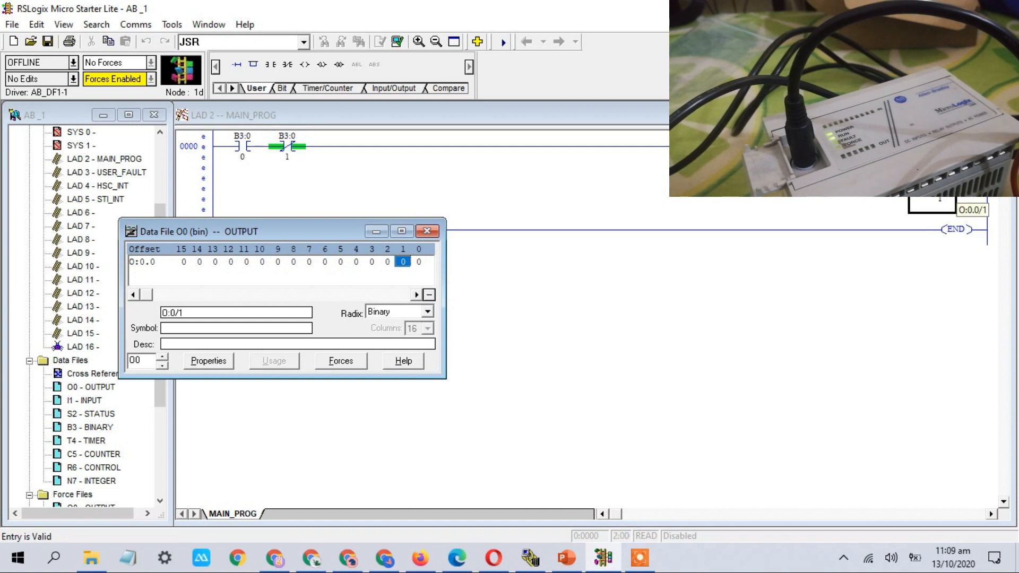
click(881, 321)
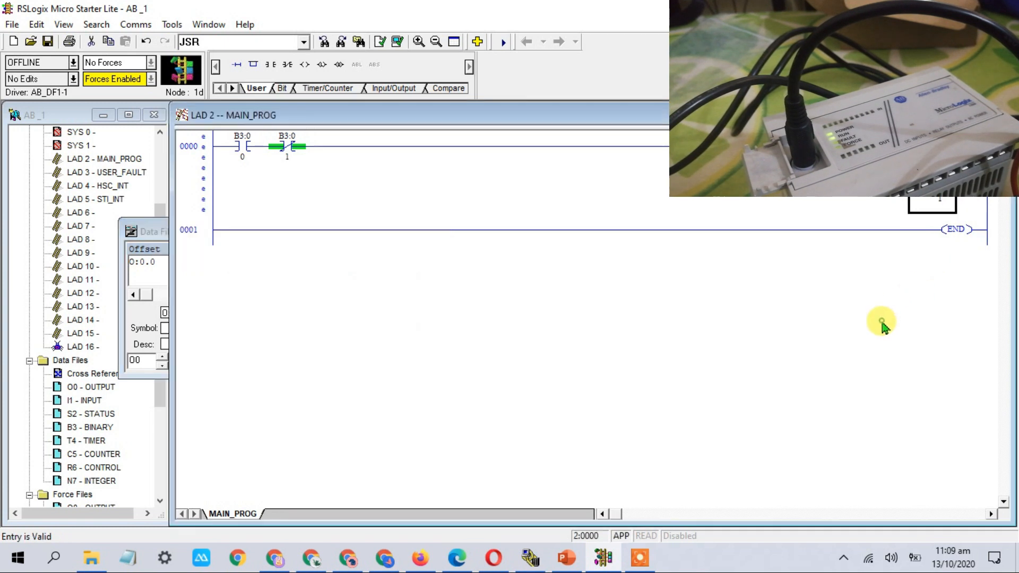
click(74, 63)
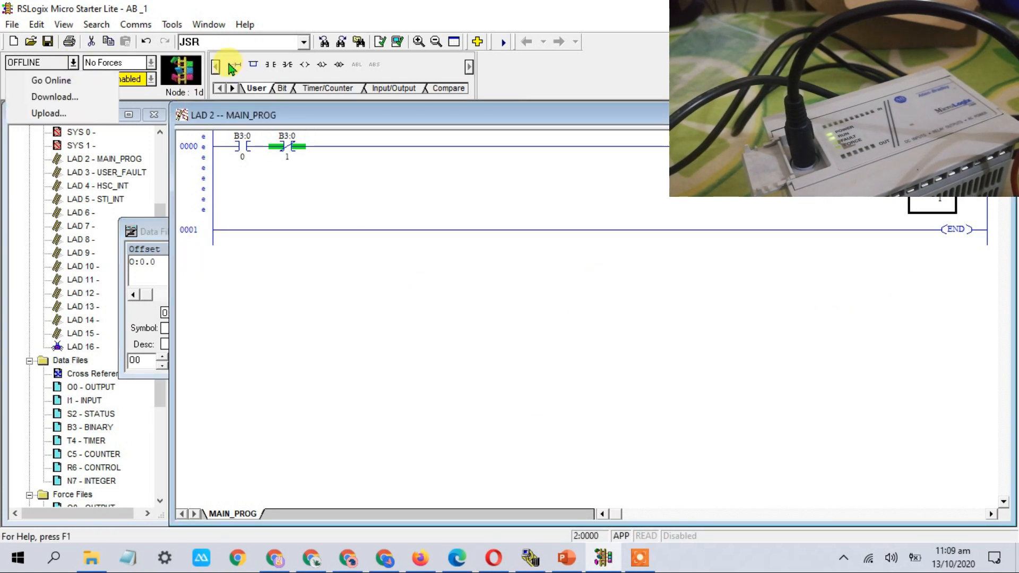
Verify the edited program, download it to the MicroLogix 1000, then return to Run and go online
click(402, 194)
click(398, 42)
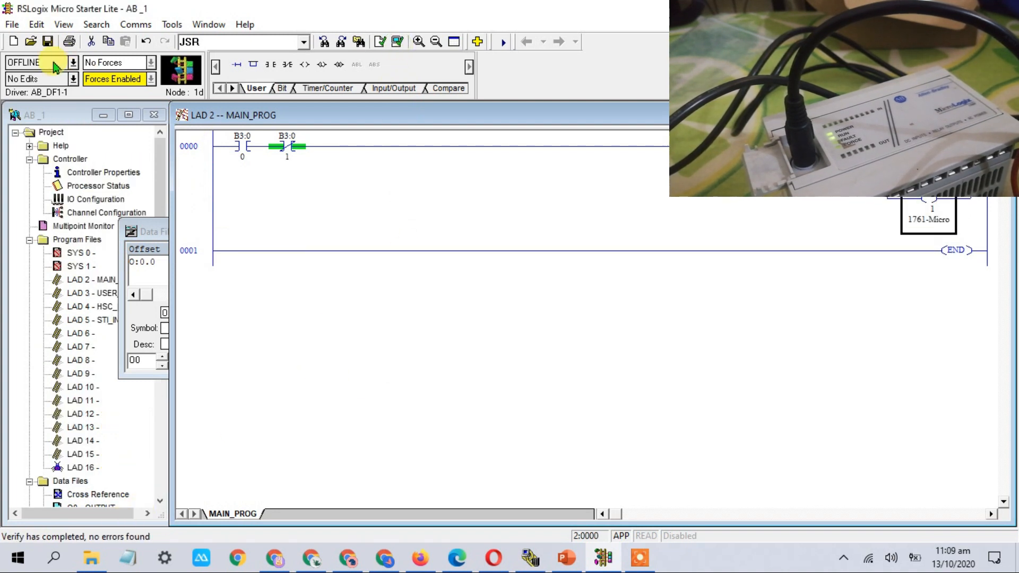
click(74, 62)
click(64, 95)
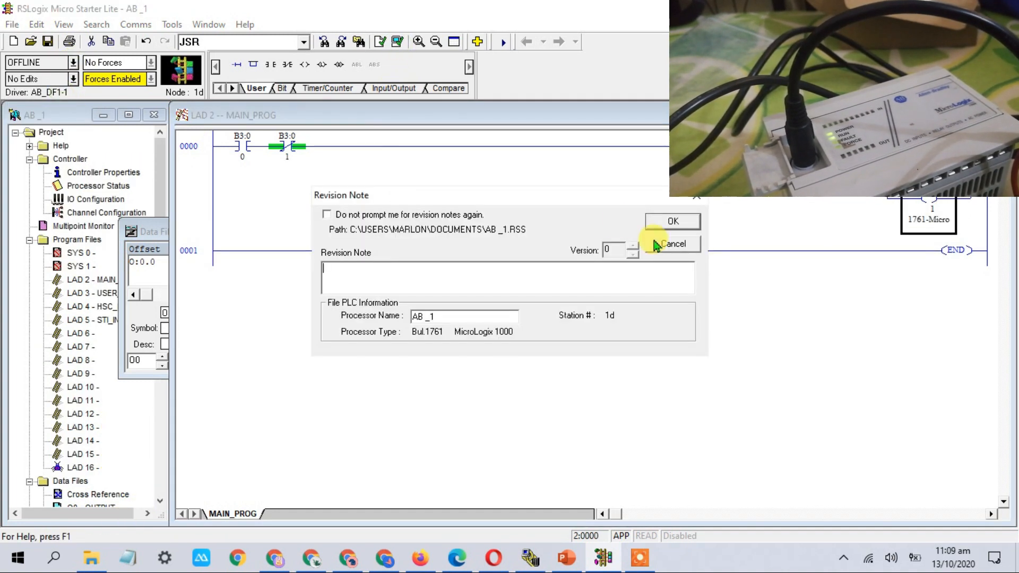
click(673, 223)
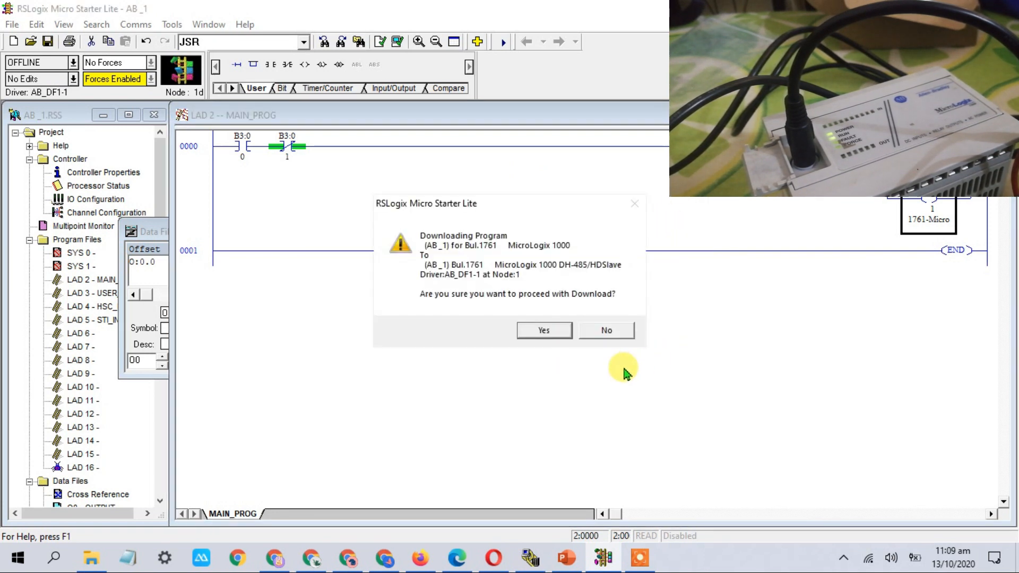
click(544, 331)
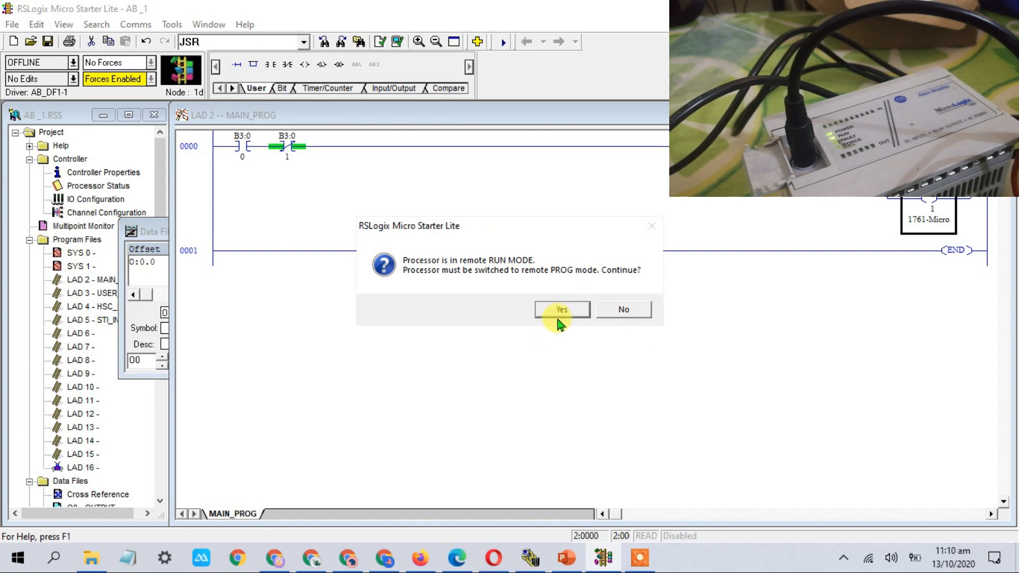
click(562, 318)
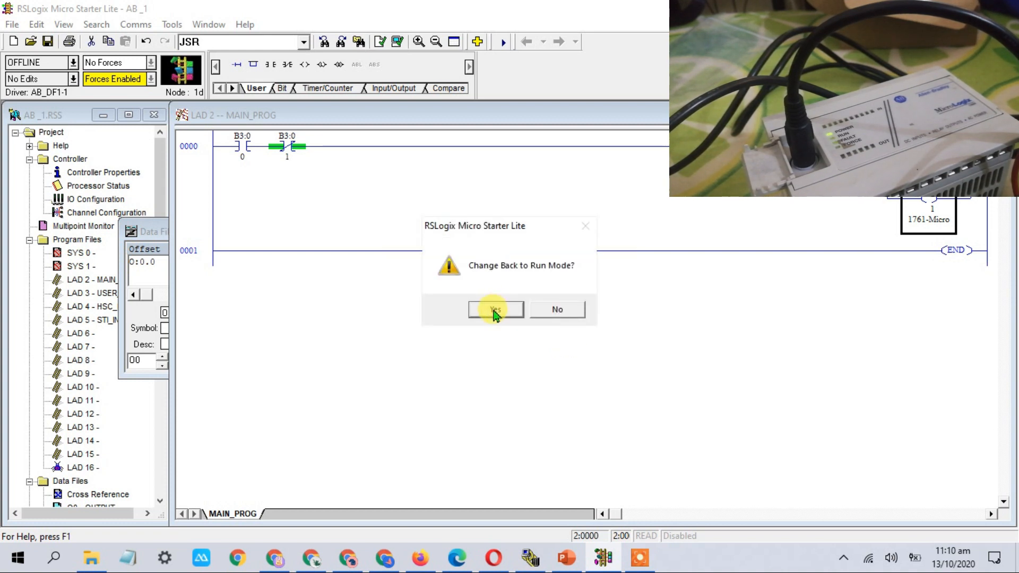
click(495, 312)
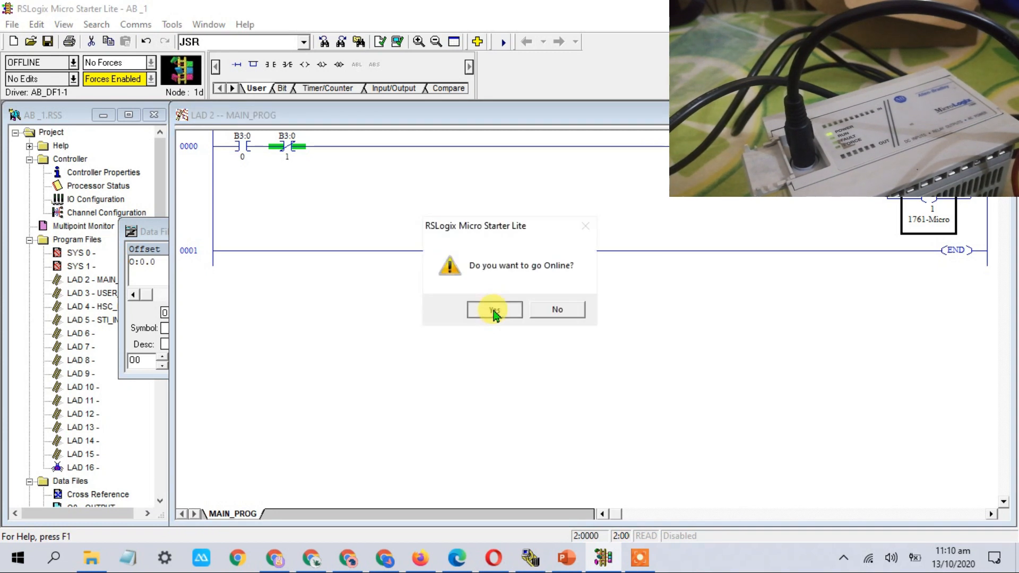
click(495, 313)
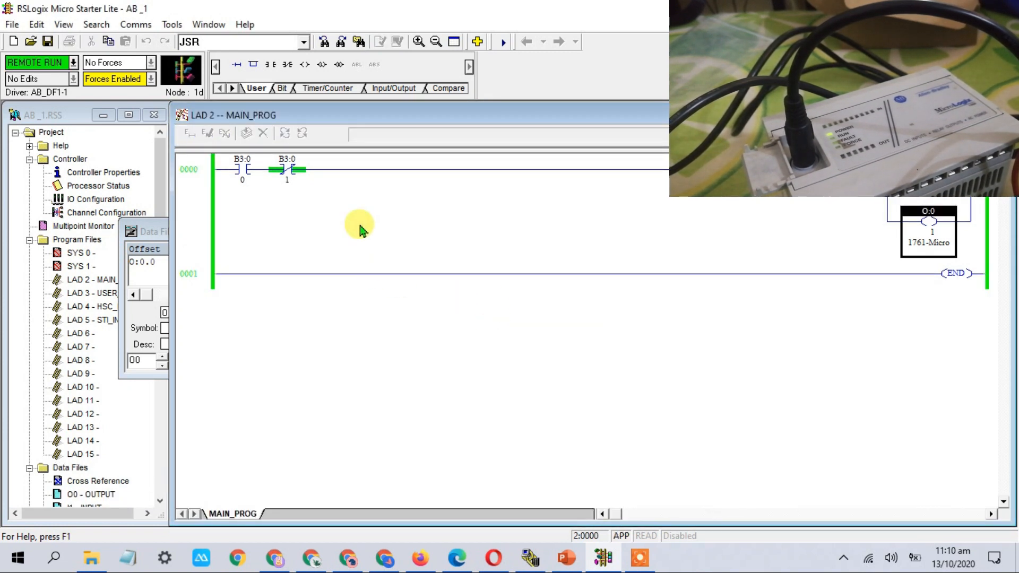
Toggle B3:0/0 on to energize output O:0/1, then toggle it back off
right_click(239, 171)
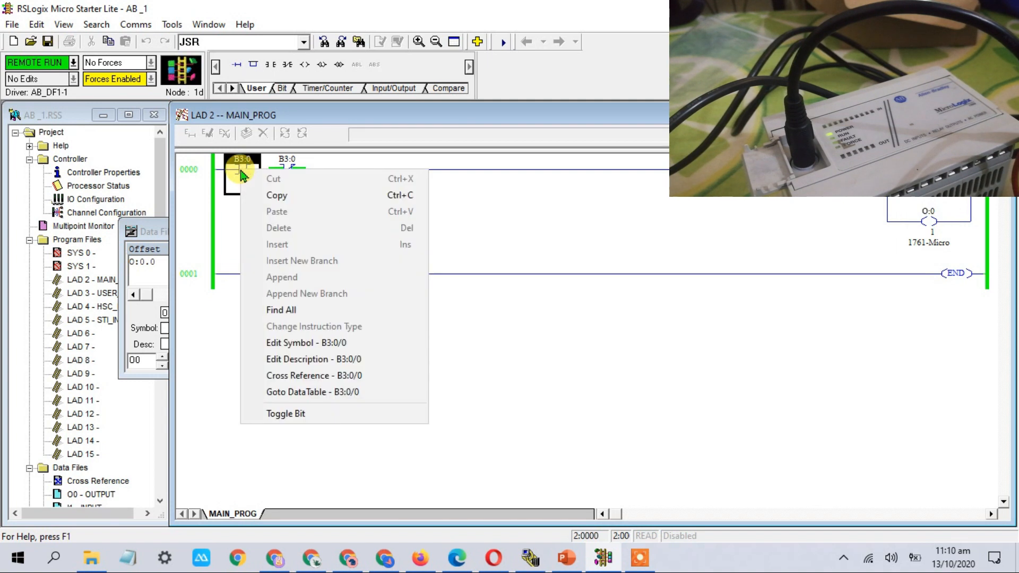
click(287, 414)
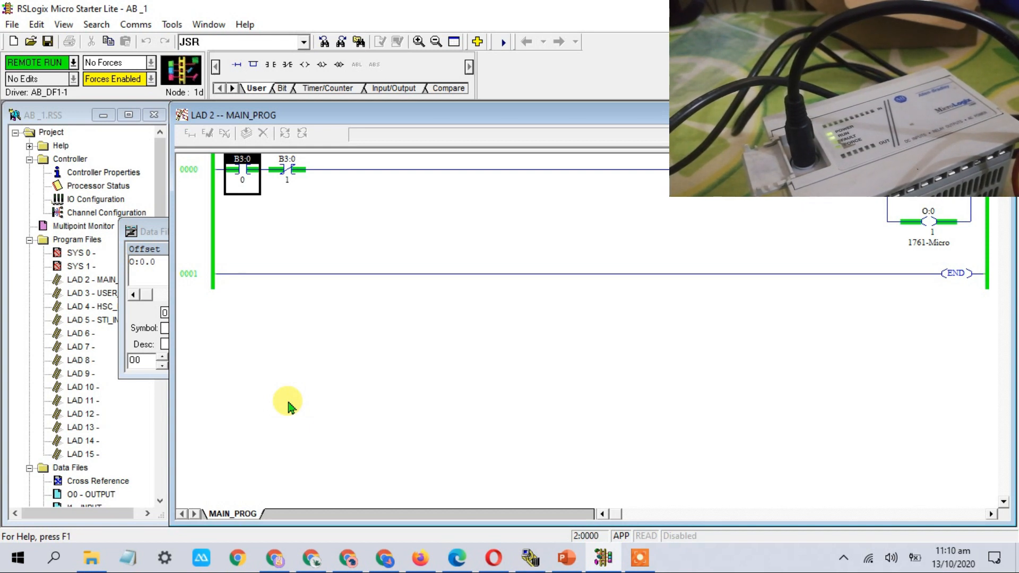
right_click(238, 179)
click(311, 423)
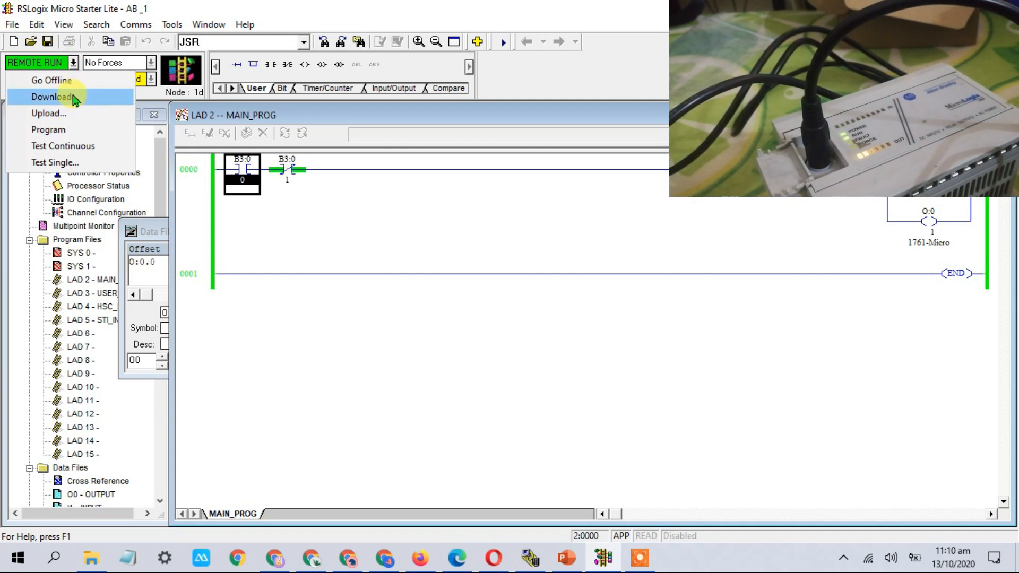
click(63, 97)
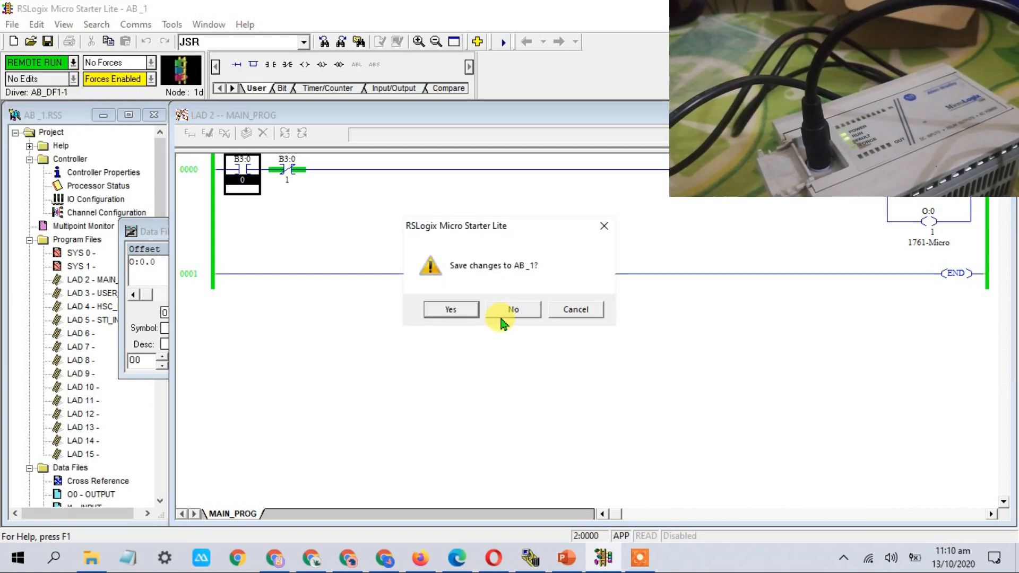
Save AB_1 with the uploaded data table values while going offline from the MicroLogix 1000
click(455, 311)
click(665, 223)
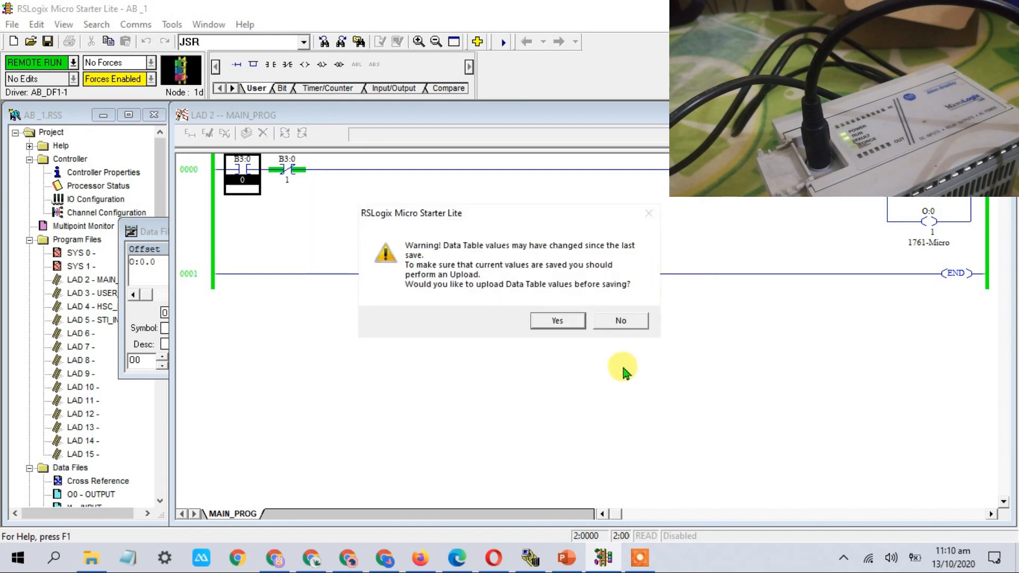
click(558, 321)
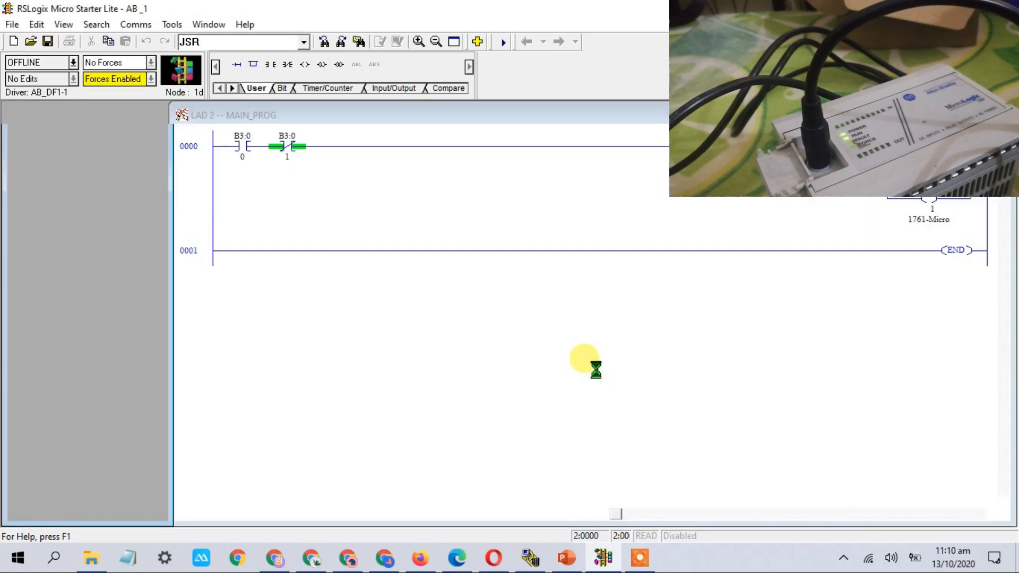
Close AB_1 and create a Bul.1761 MicroLogix 1000 project named FRM PLC1 on driver AB_DF1-1
click(11, 42)
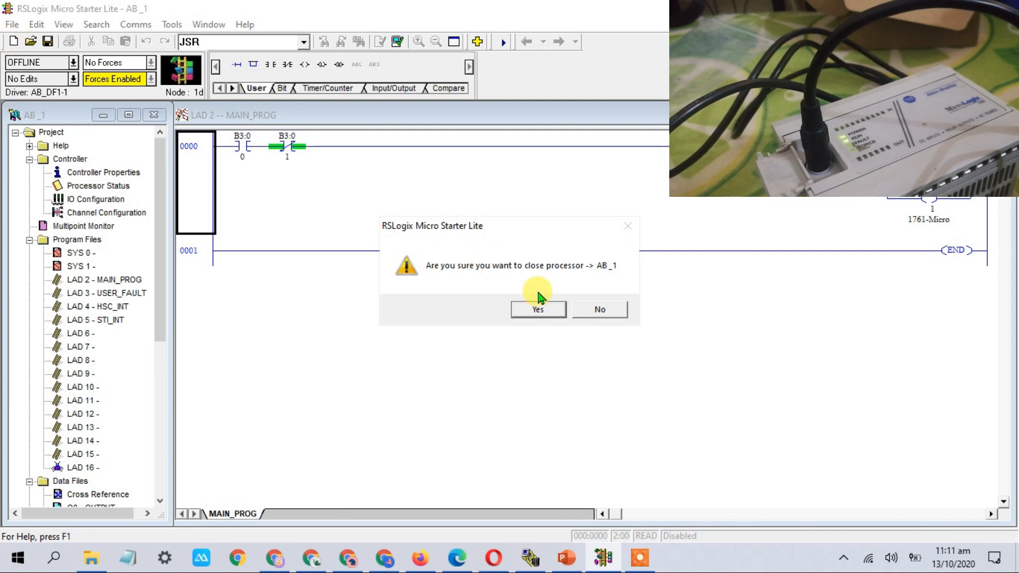
click(537, 308)
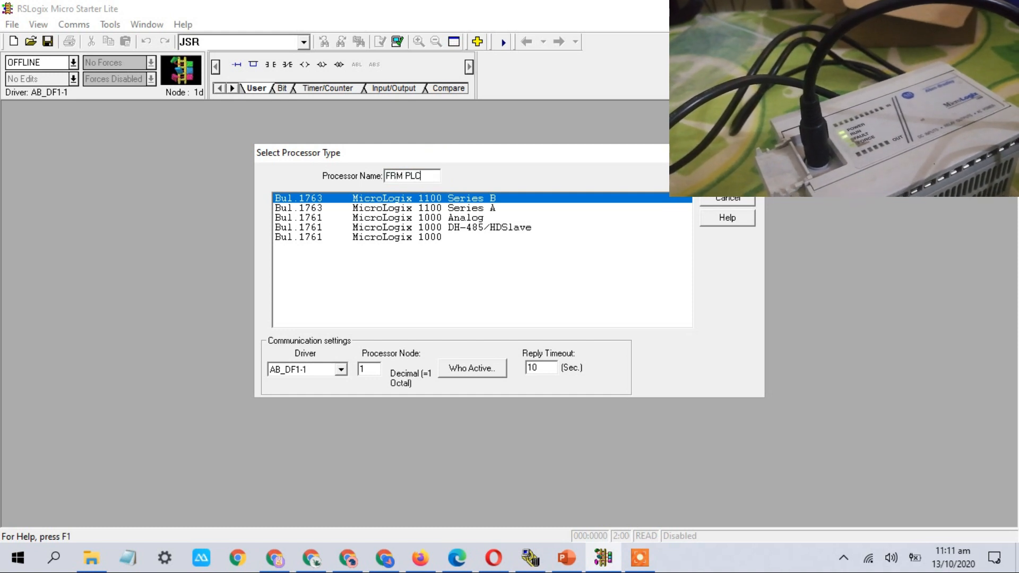
text(1)
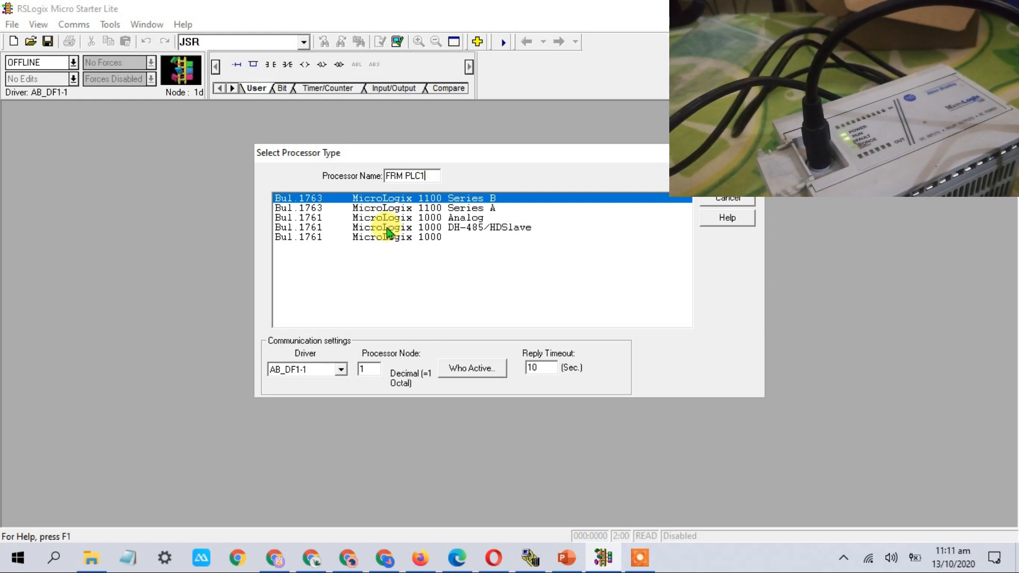
click(381, 238)
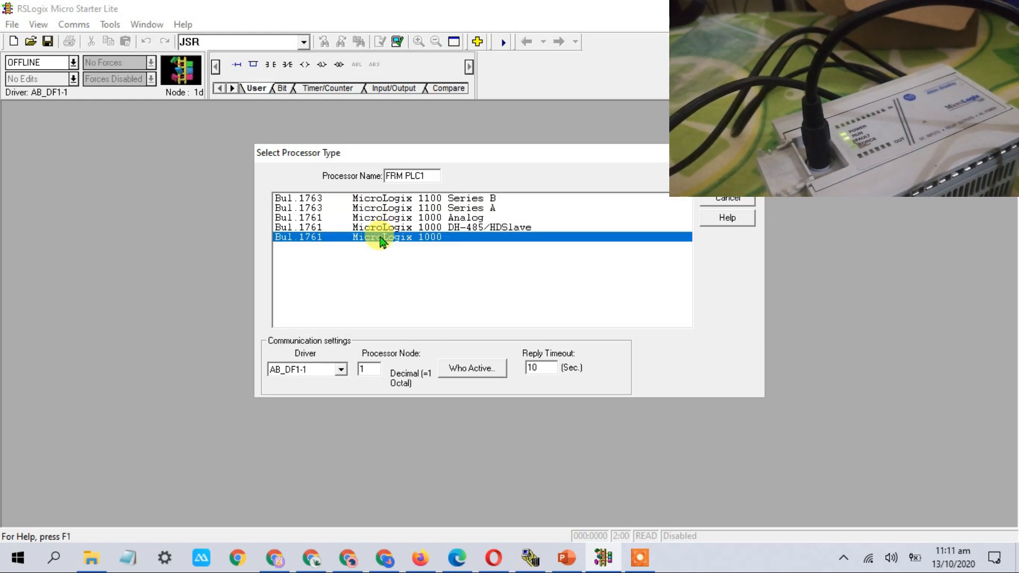
click(342, 370)
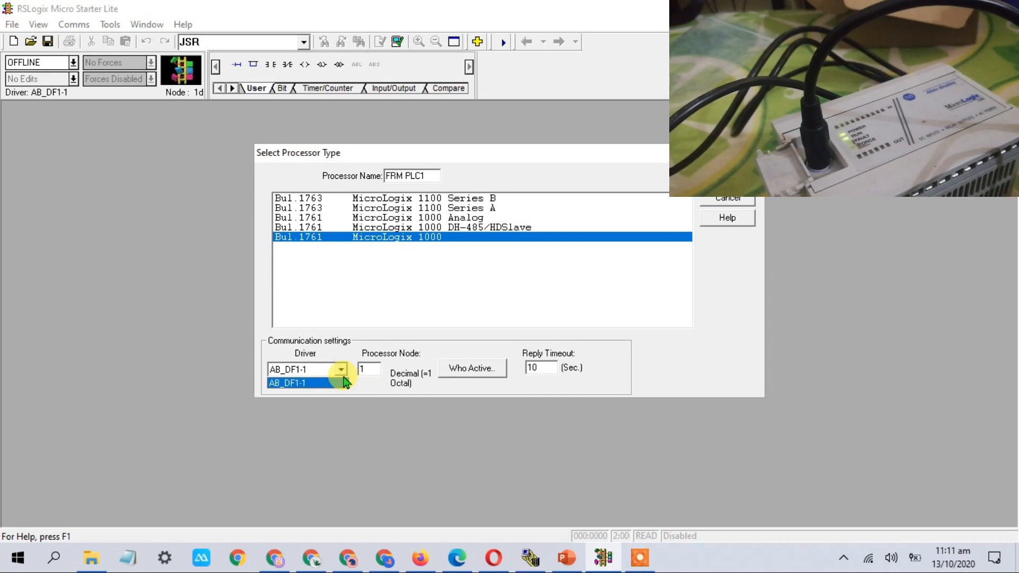
click(330, 380)
click(727, 178)
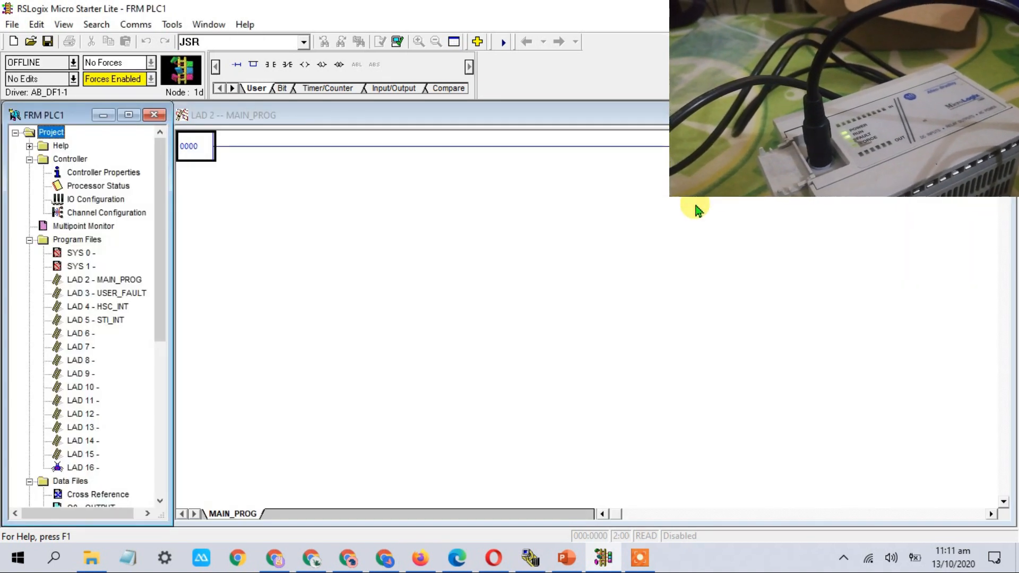
Save FRM PLC1 and upload the processor image from the MicroLogix 1000
click(191, 146)
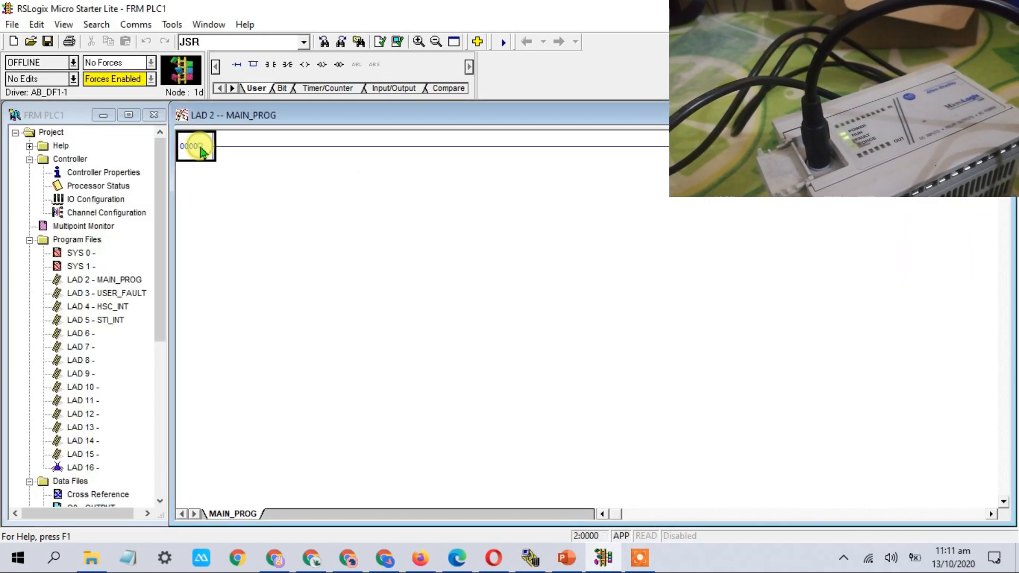
click(74, 64)
click(64, 112)
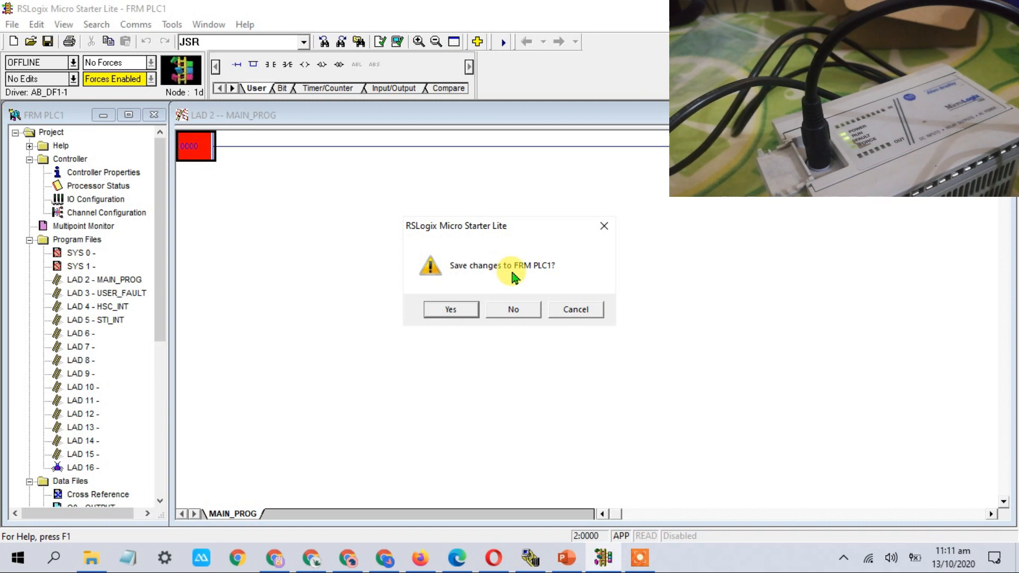
click(472, 313)
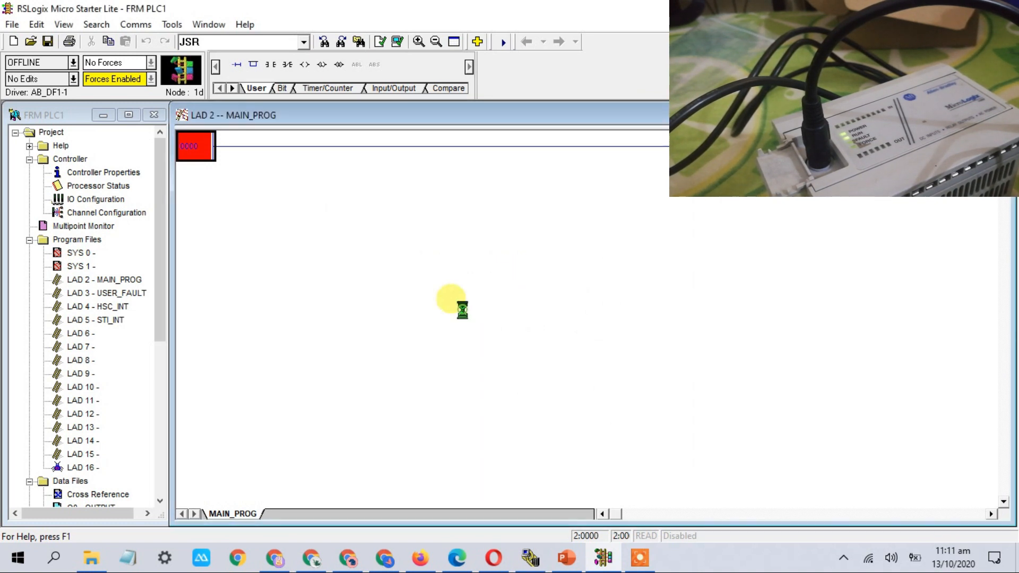
click(620, 249)
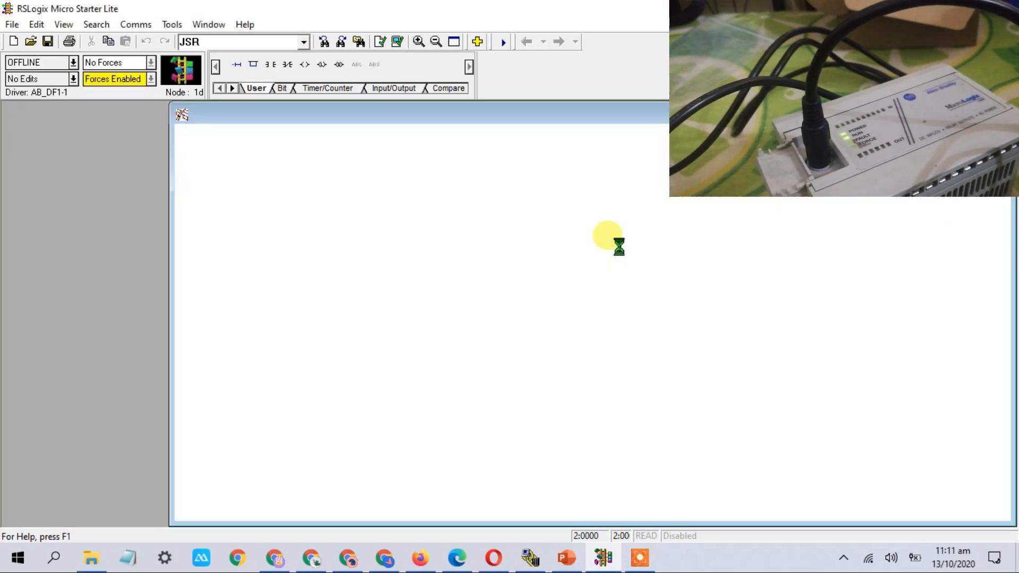
Go online in remote run and toggle bit B3:0/0 on, then back off
click(492, 309)
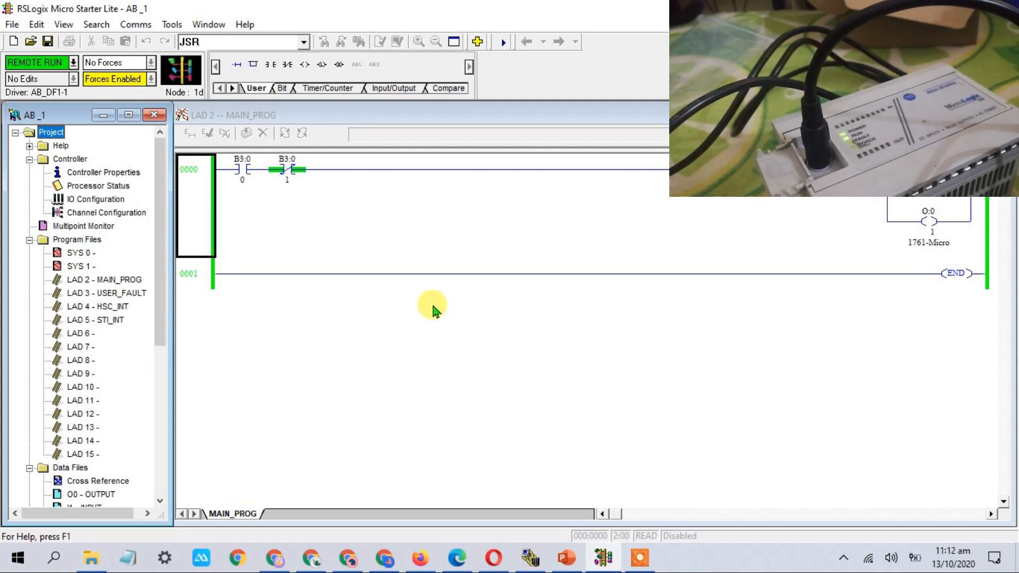
click(241, 170)
right_click(242, 170)
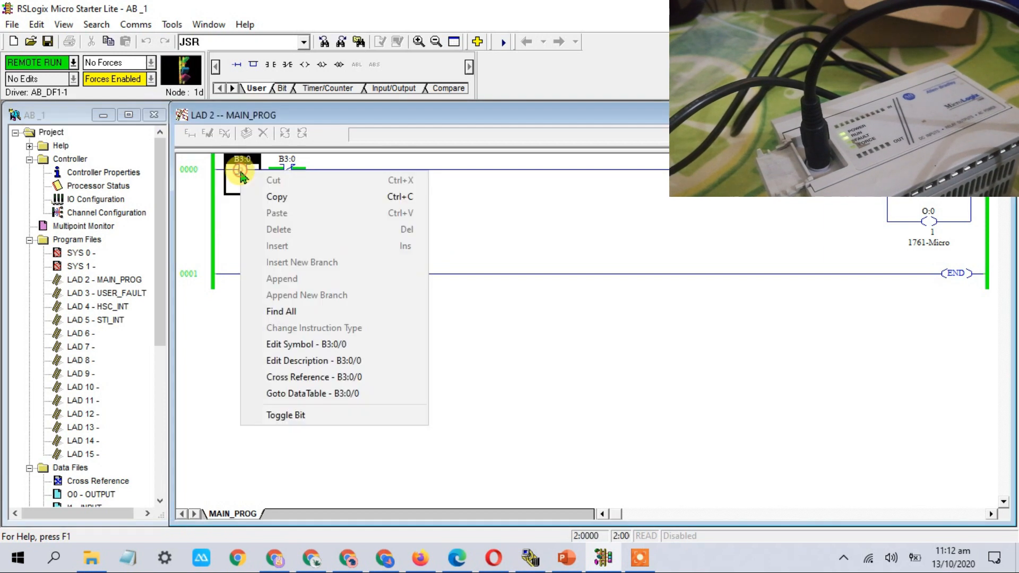
click(298, 416)
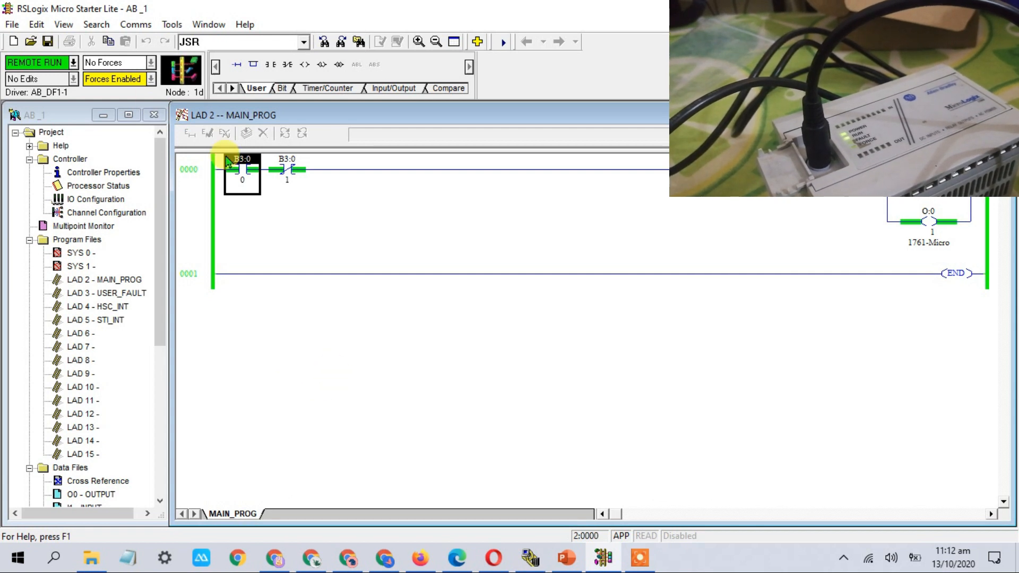
right_click(245, 174)
click(313, 413)
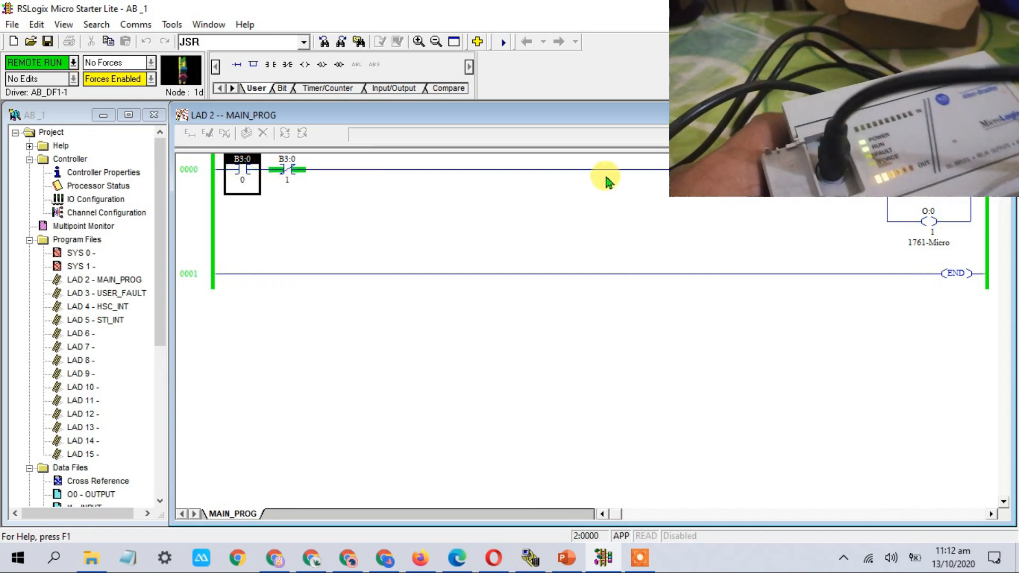
Take the controller offline without saving changes
click(72, 63)
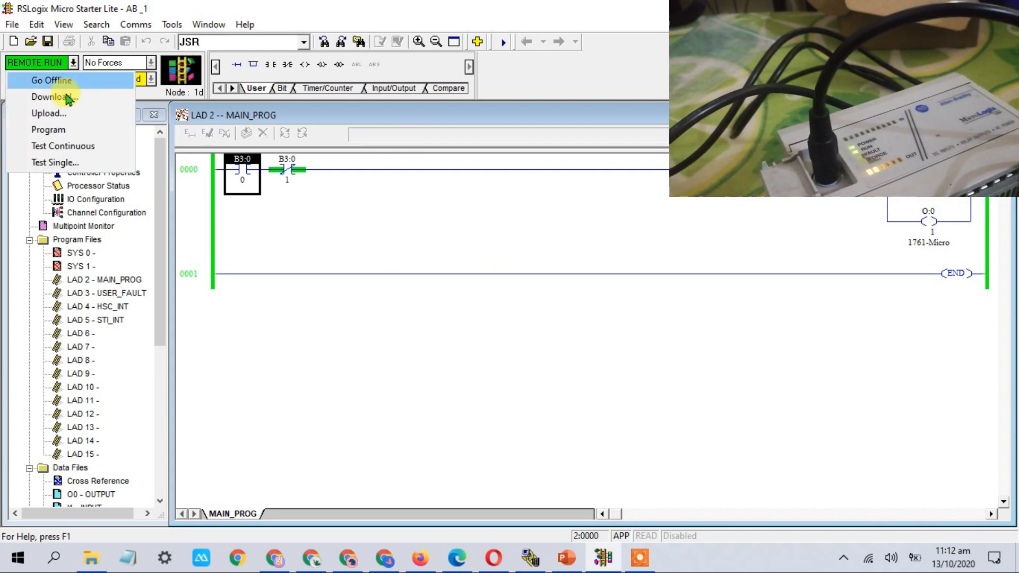
click(67, 83)
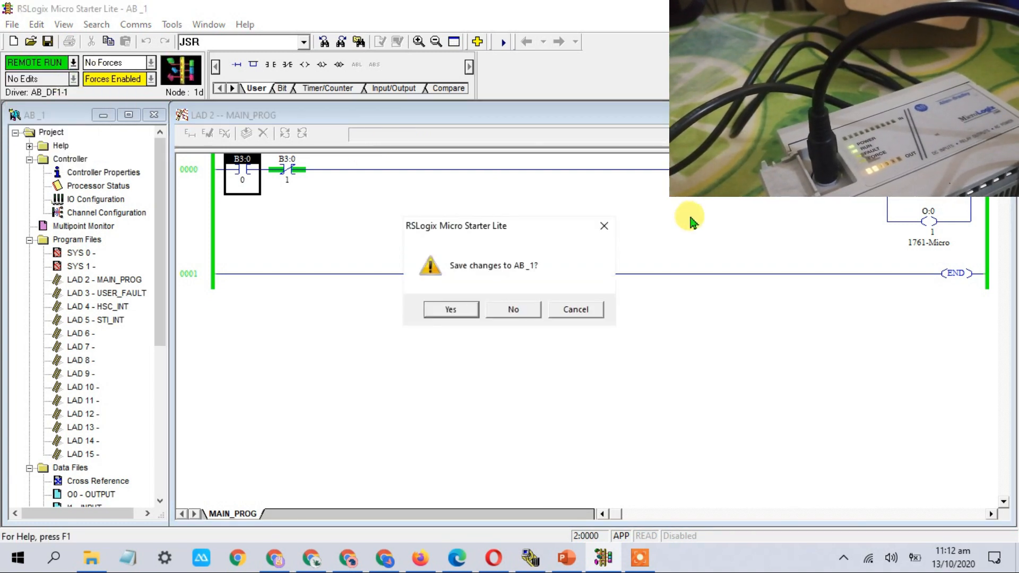
click(515, 312)
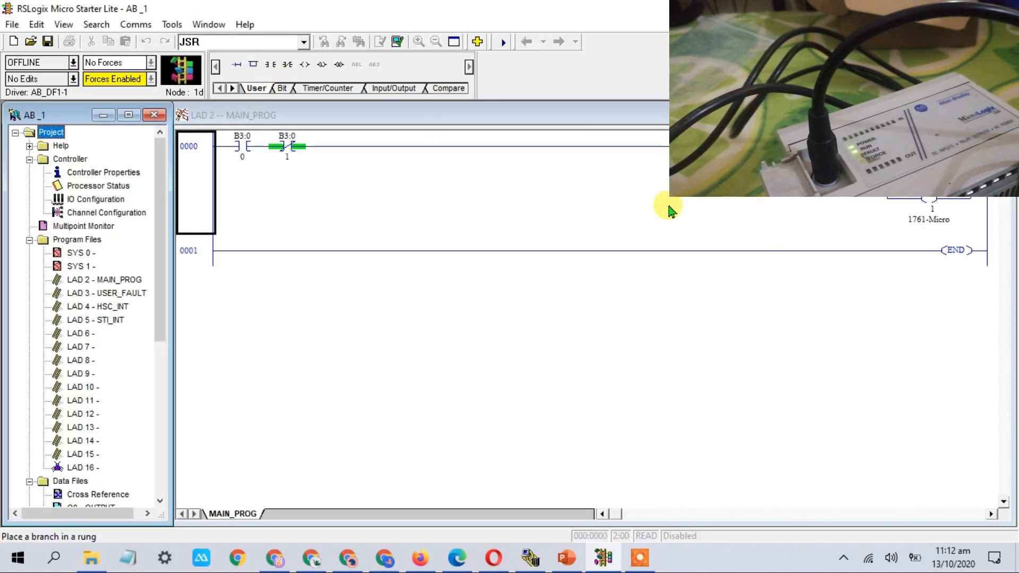
Add a parallel branch with a new output coil under O:0/1 on rung 0000
click(202, 160)
click(214, 158)
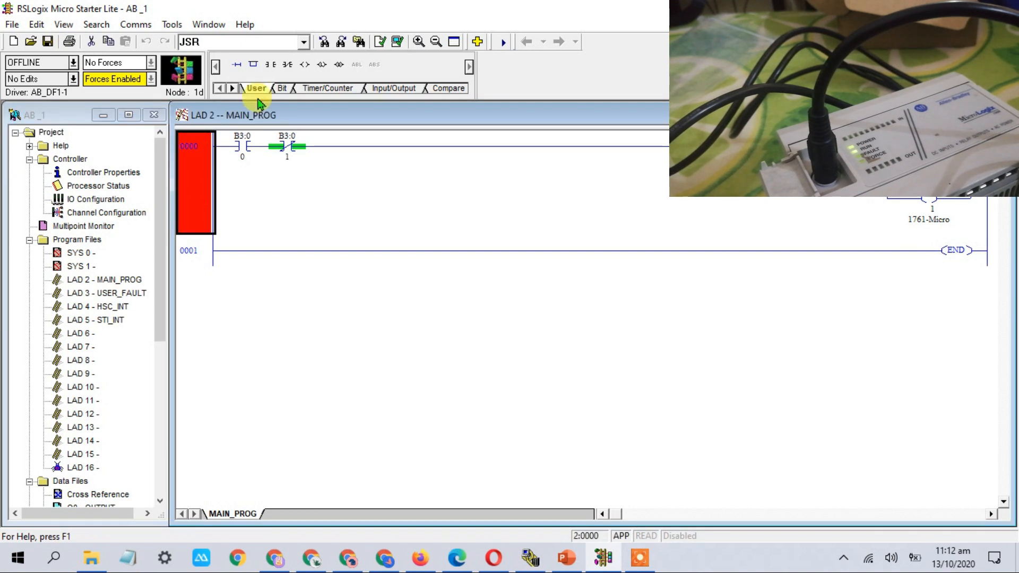
drag(254, 66, 875, 207)
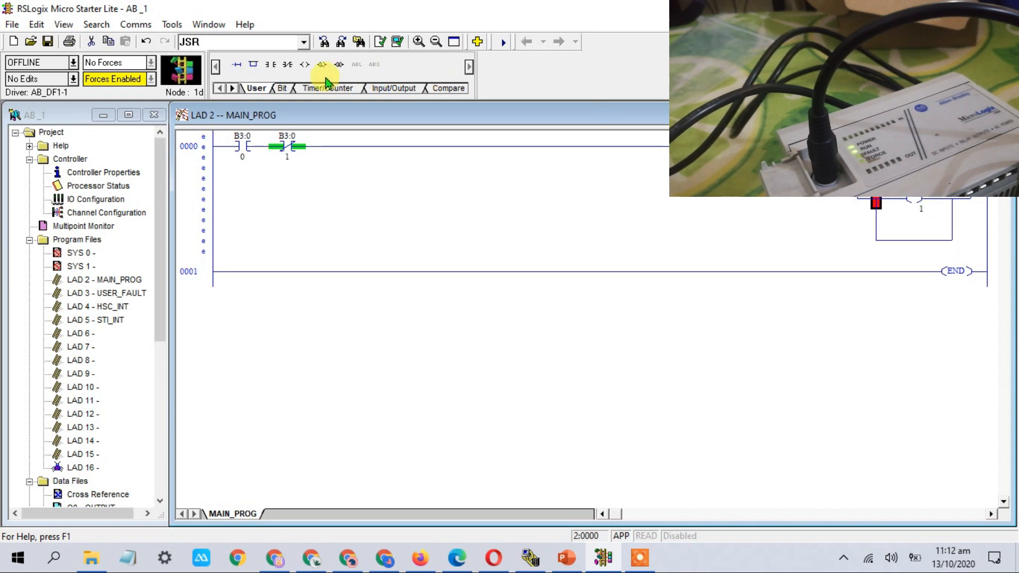
drag(306, 65, 884, 241)
Address the new coil as O:0/2 from the OUTPUT data file and verify the project
click(130, 422)
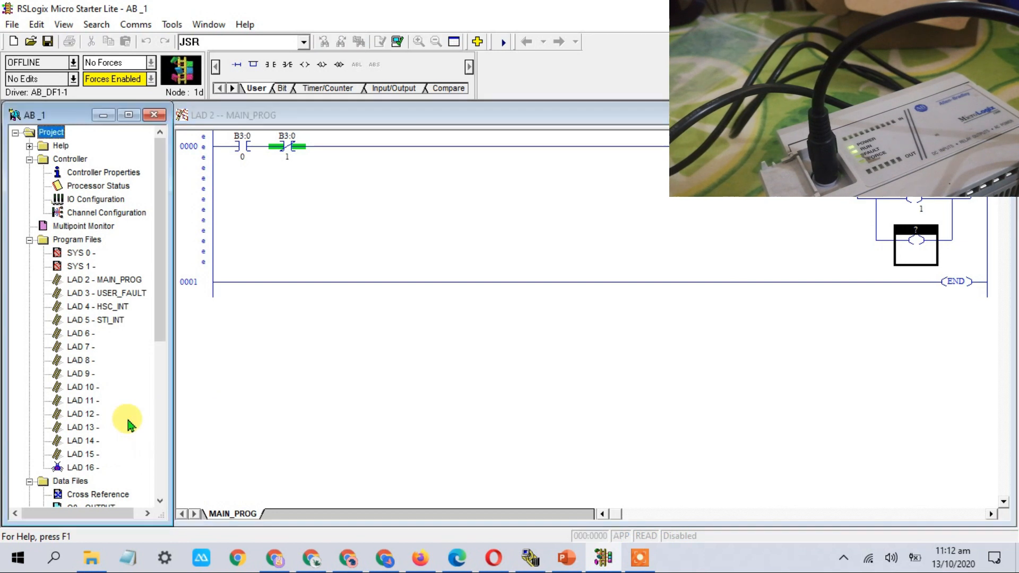
scroll(130, 425, down, 2)
double_click(110, 426)
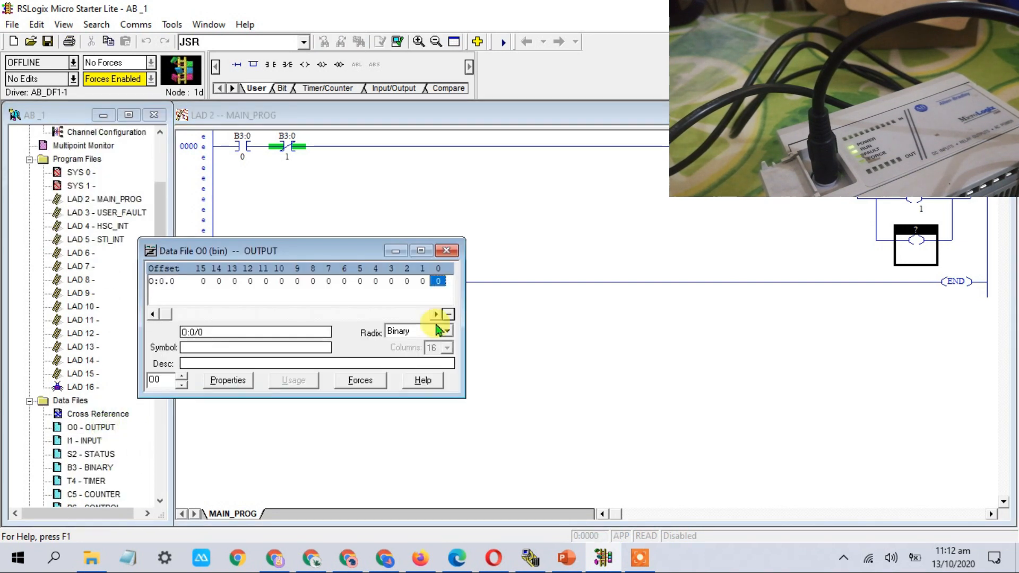
drag(407, 282, 746, 268)
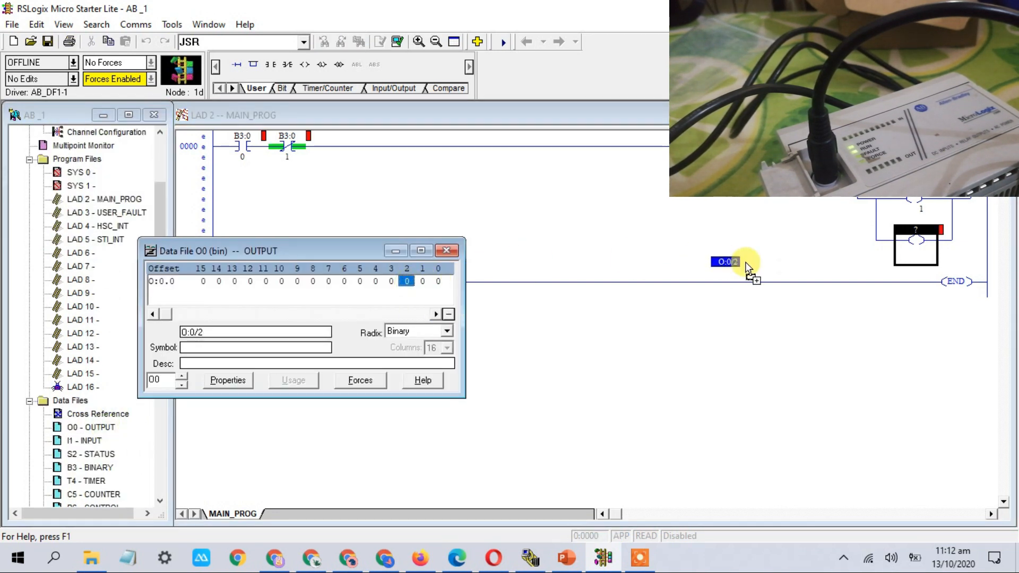
drag(939, 244, 938, 235)
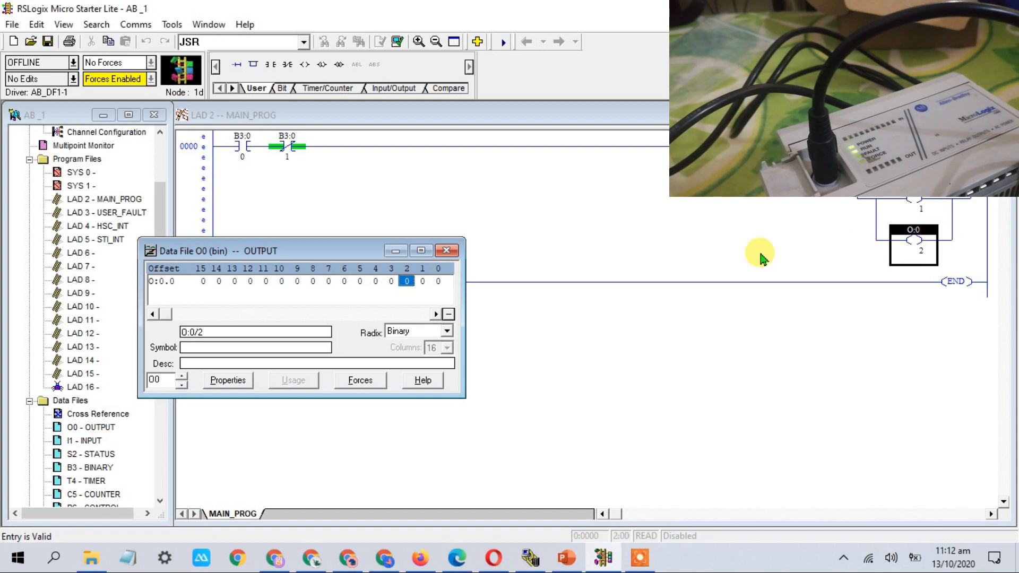
click(447, 250)
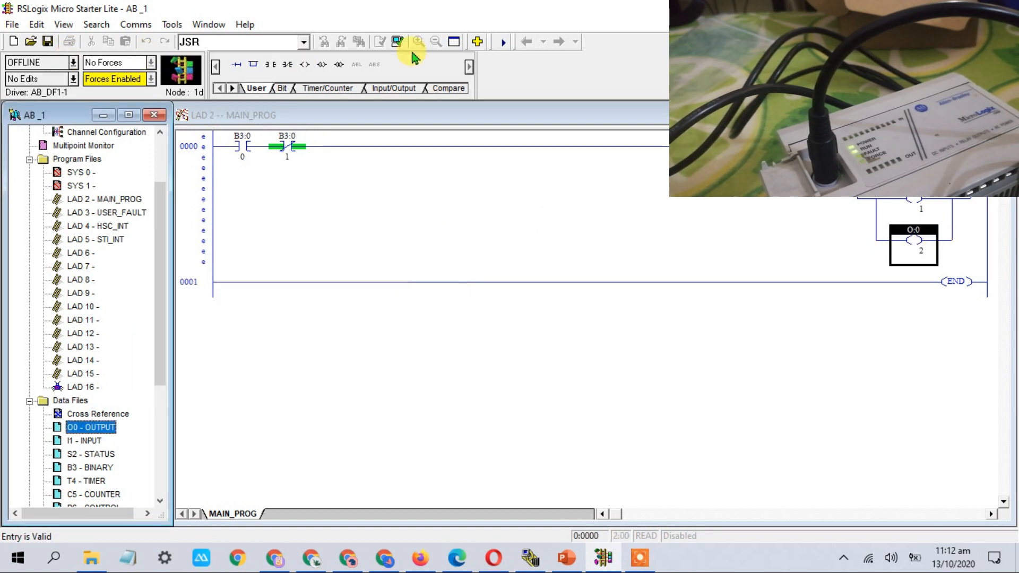
click(396, 41)
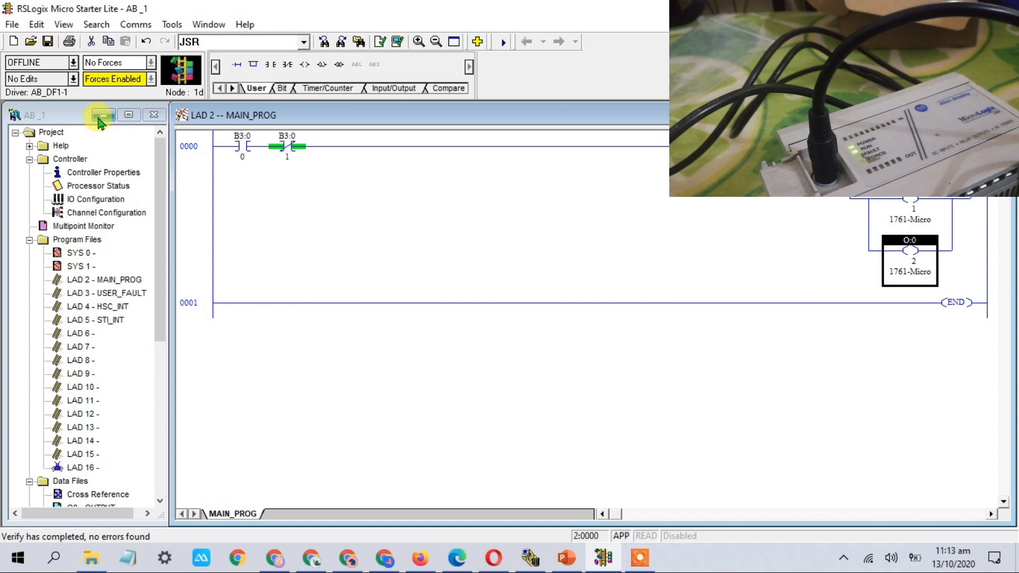
Download the edited program to the MicroLogix 1000, return it to Run mode, and go online
click(73, 69)
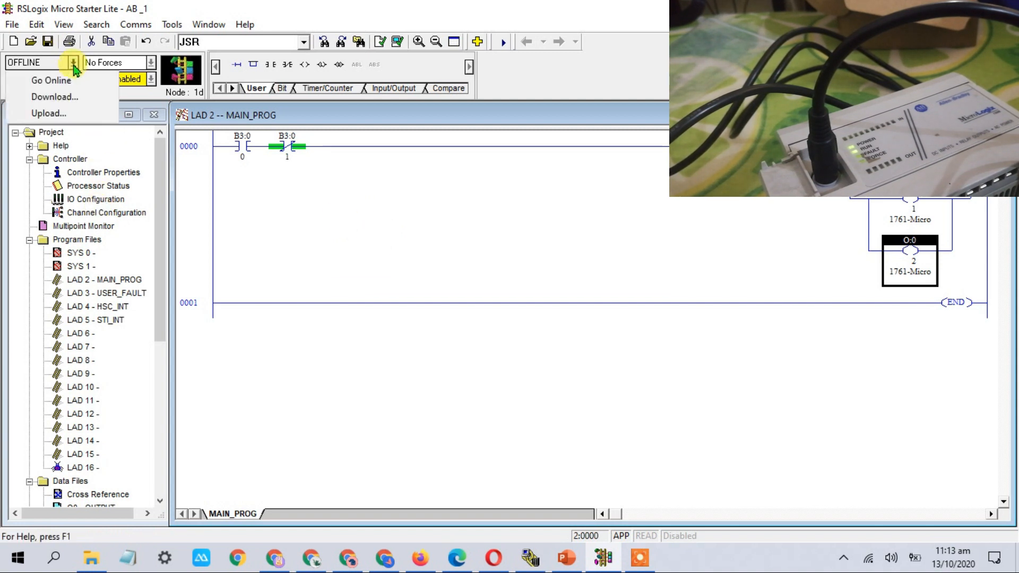
click(73, 101)
click(684, 226)
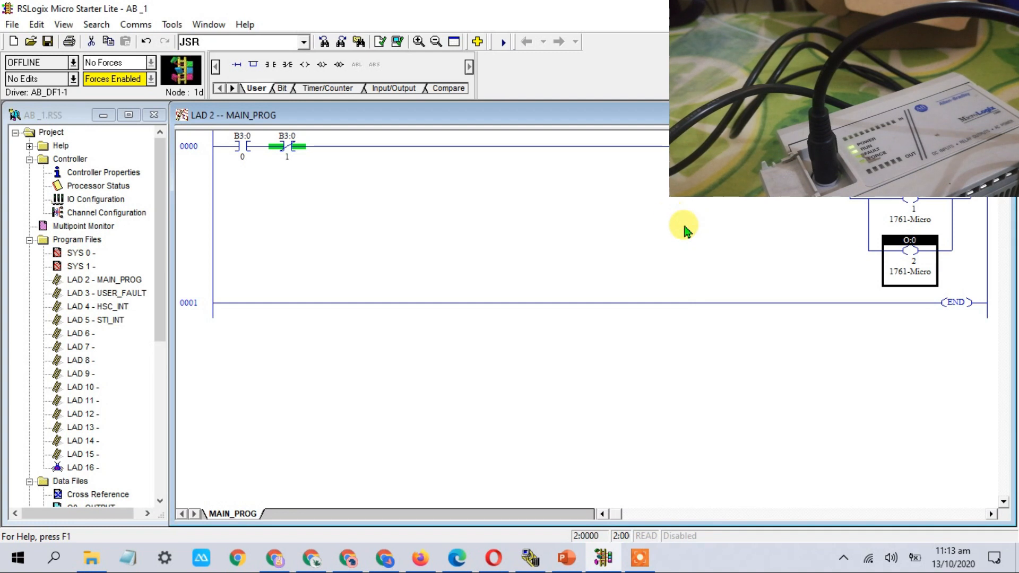
click(551, 335)
click(555, 312)
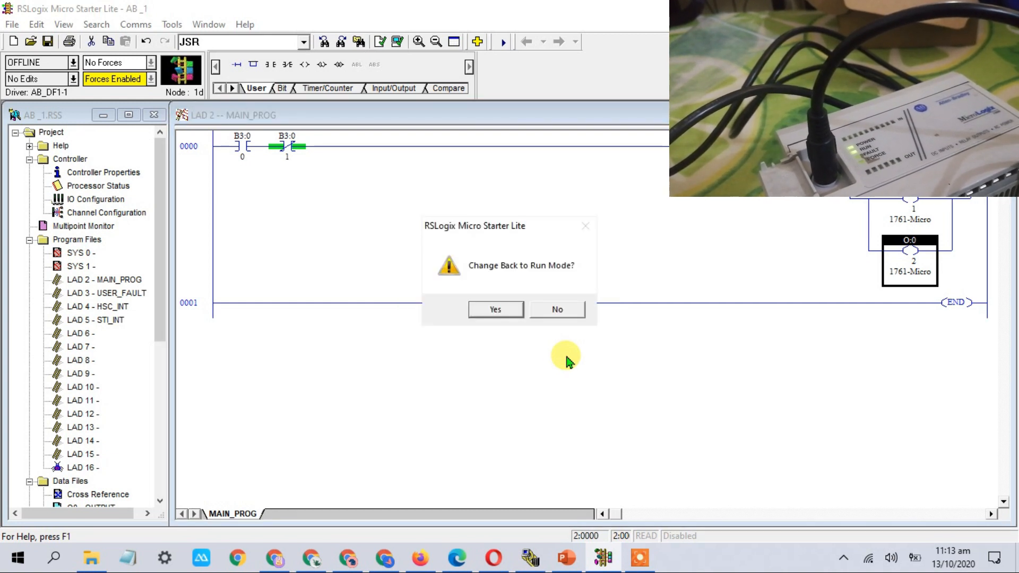
click(496, 313)
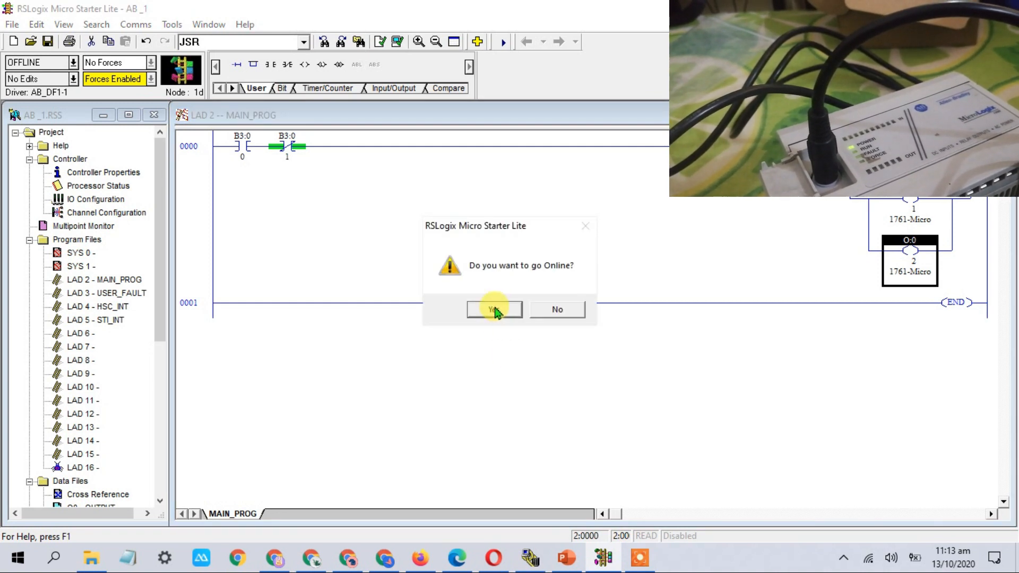
click(496, 311)
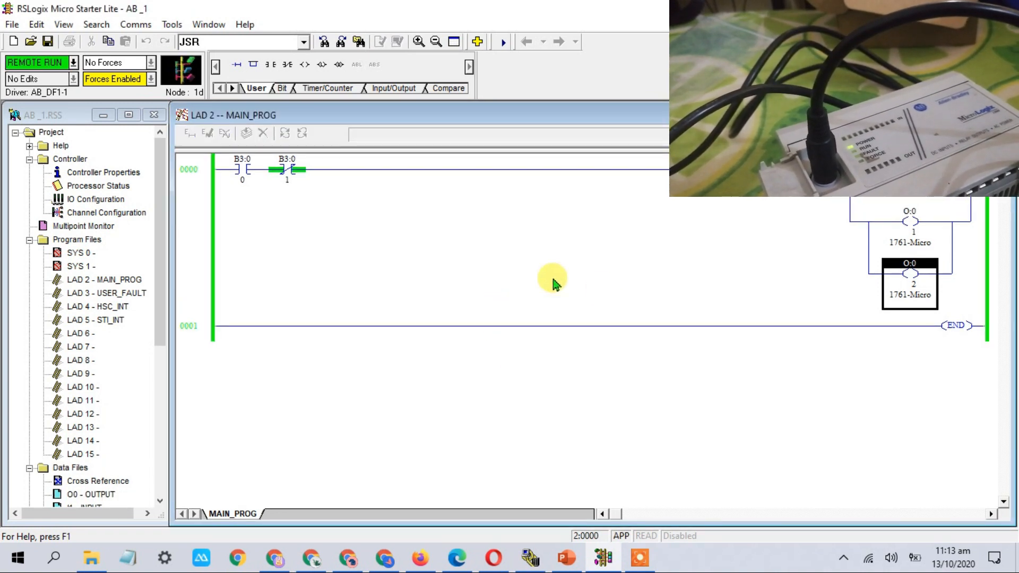
Toggle B3:0/0 on to energize O:0/1 and O:0/2, off again, then show the AB PLC TUT deck
right_click(240, 168)
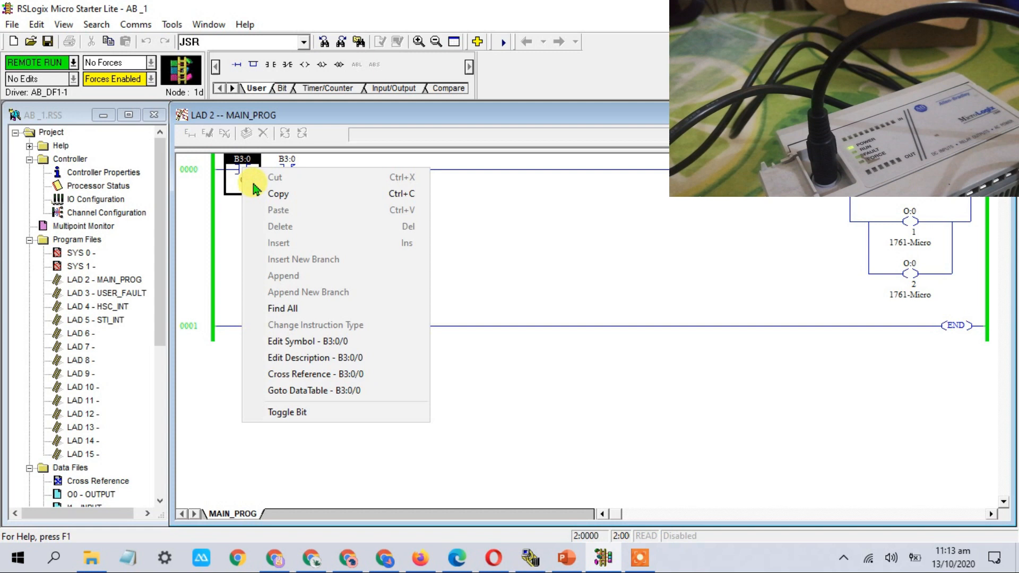
click(302, 412)
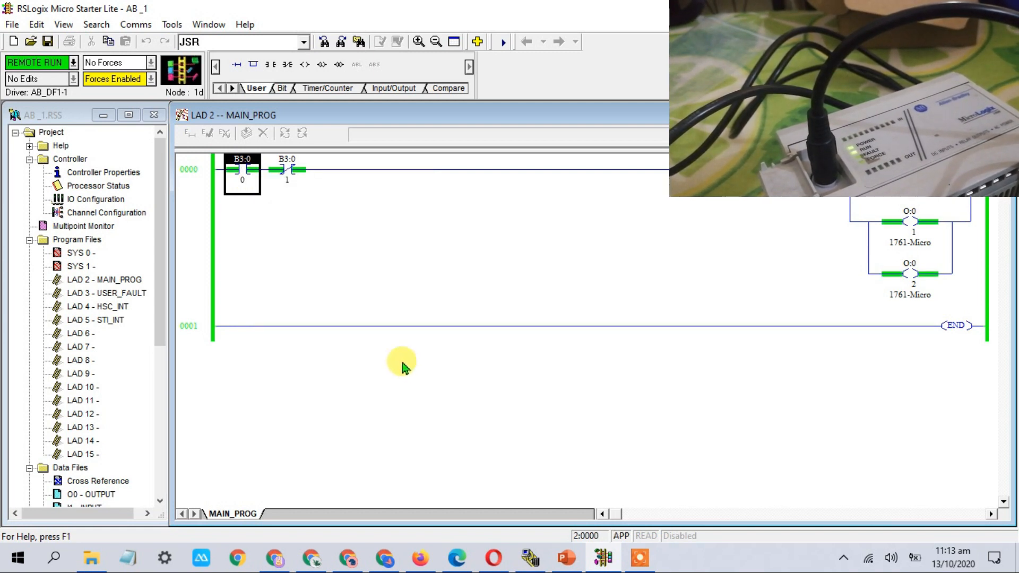
right_click(236, 167)
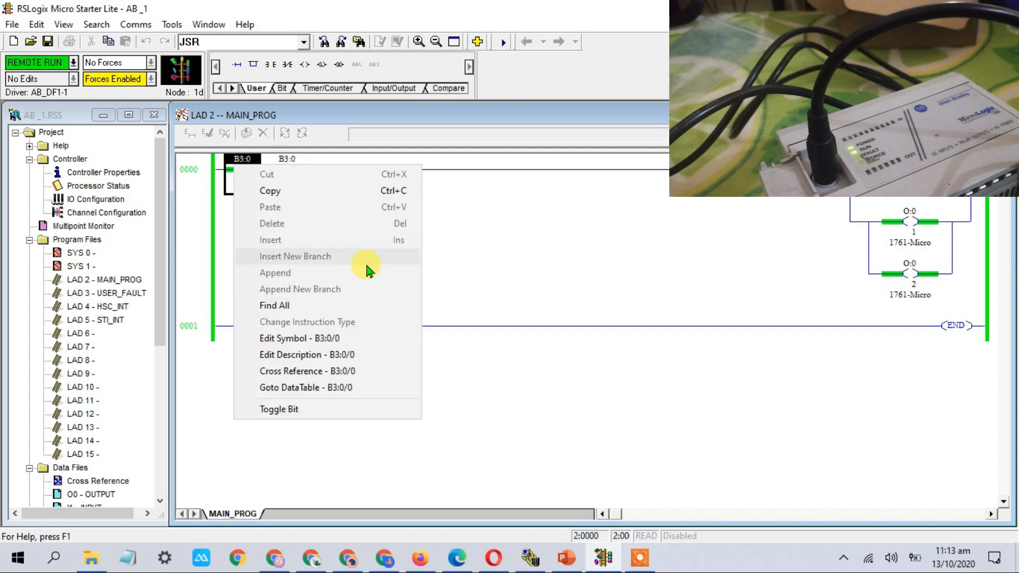
click(313, 417)
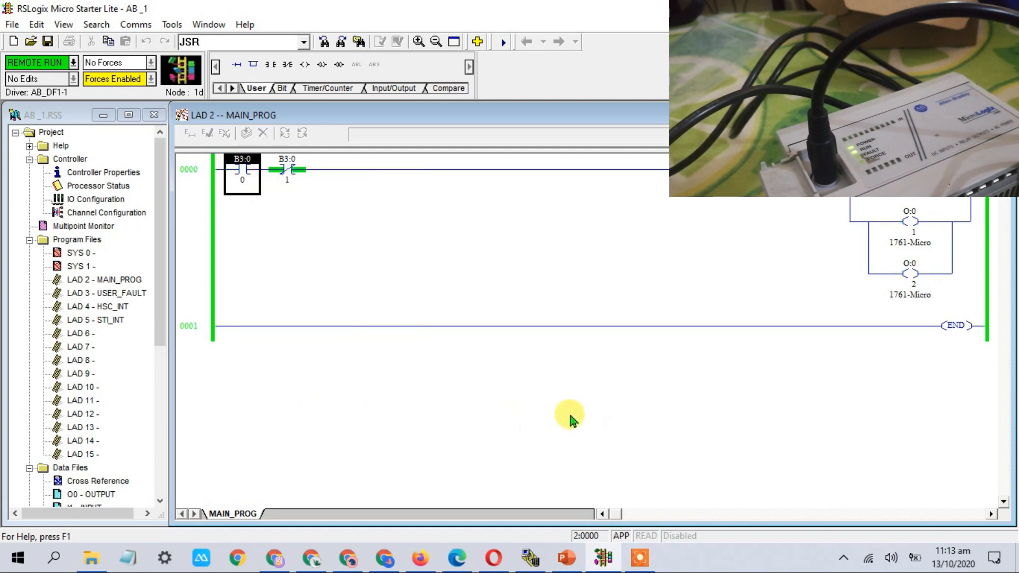
click(567, 564)
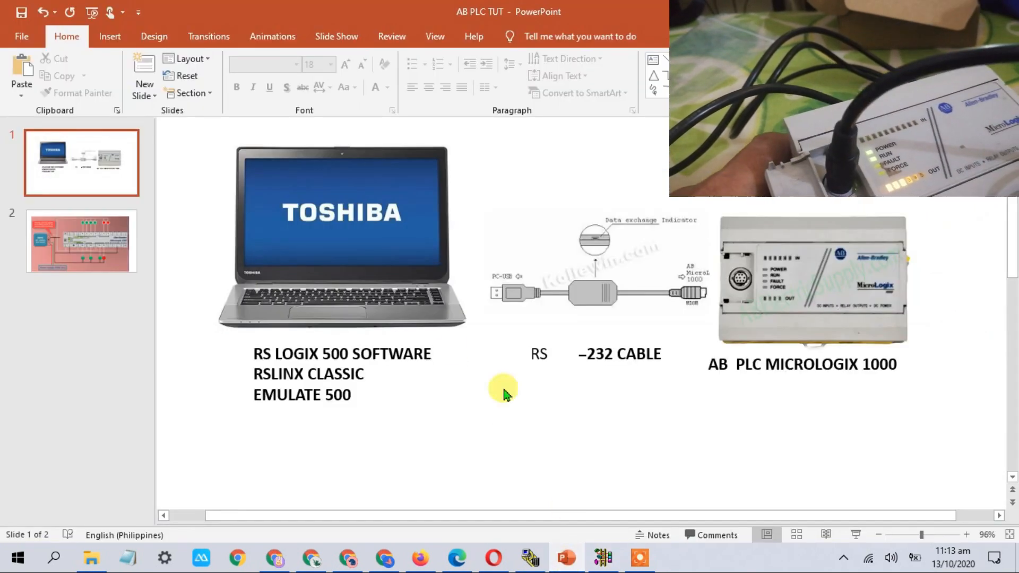